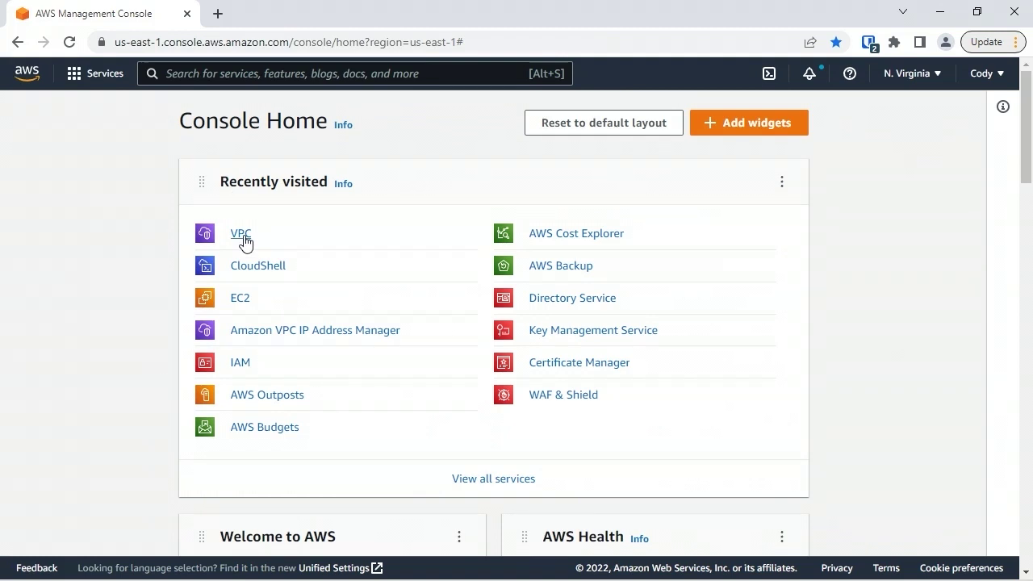
# Step: Open the details of the DHCP option set assigned to VPC3
pyautogui.click(244, 237)
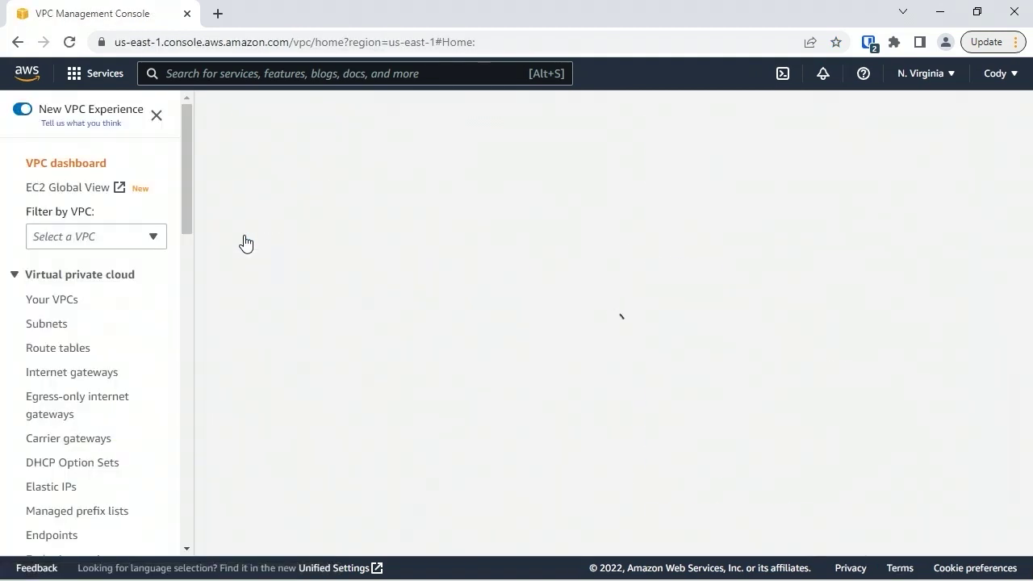
pyautogui.click(66, 306)
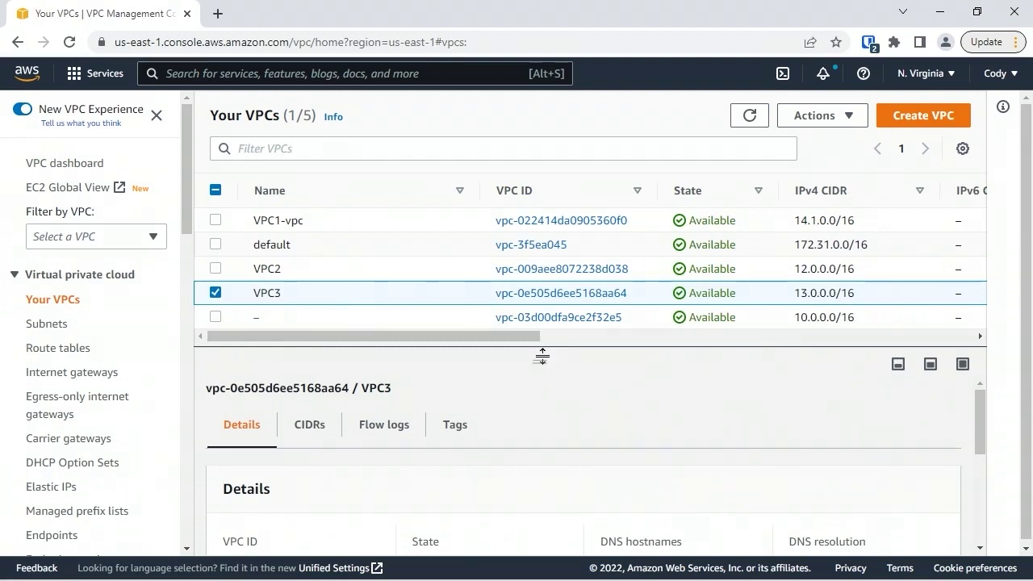
pyautogui.click(564, 294)
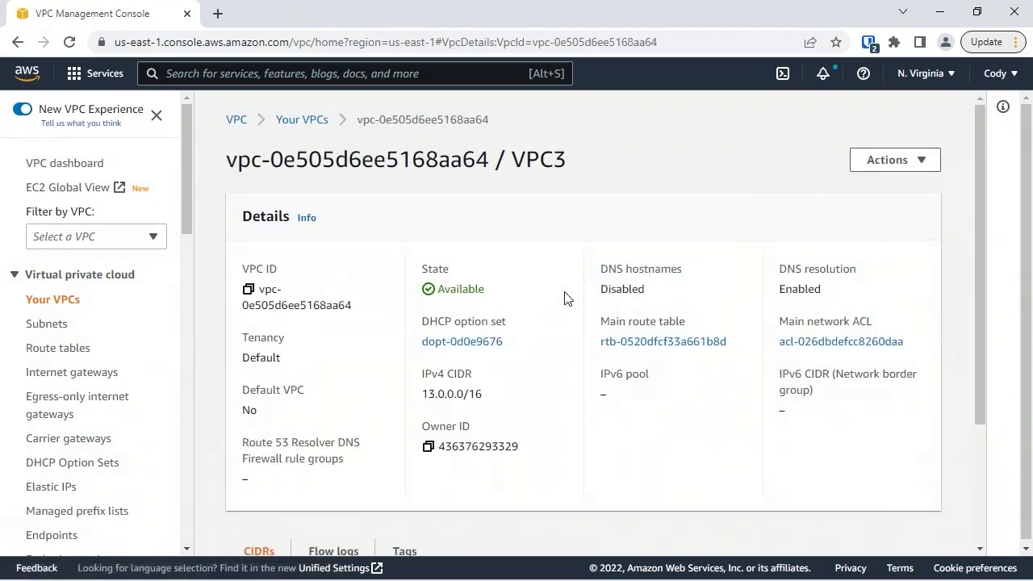
pyautogui.click(467, 343)
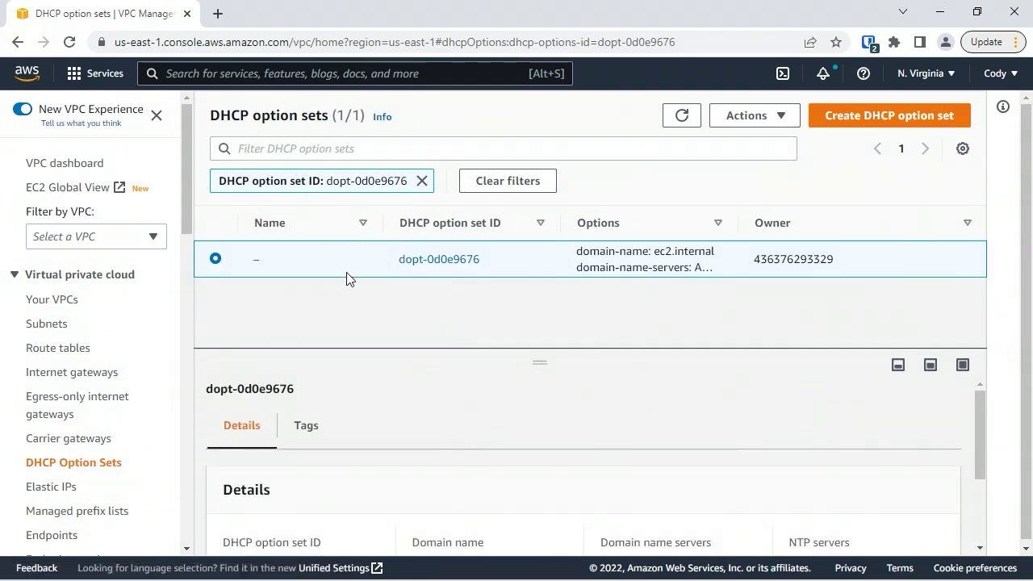
pyautogui.click(433, 261)
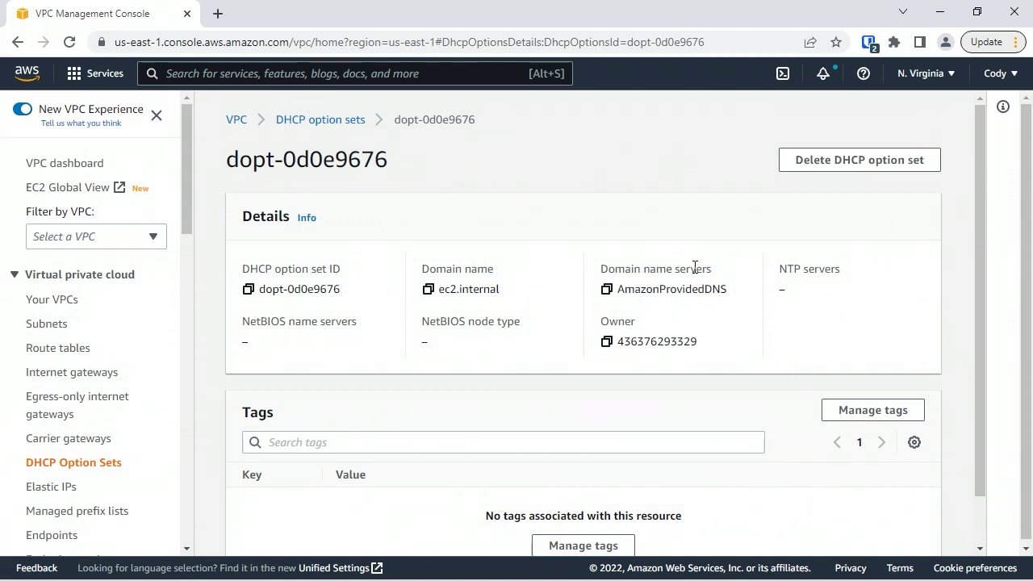
# Step: View the details of the DHCP option set used by the default VPC
pyautogui.click(71, 300)
pyautogui.click(219, 293)
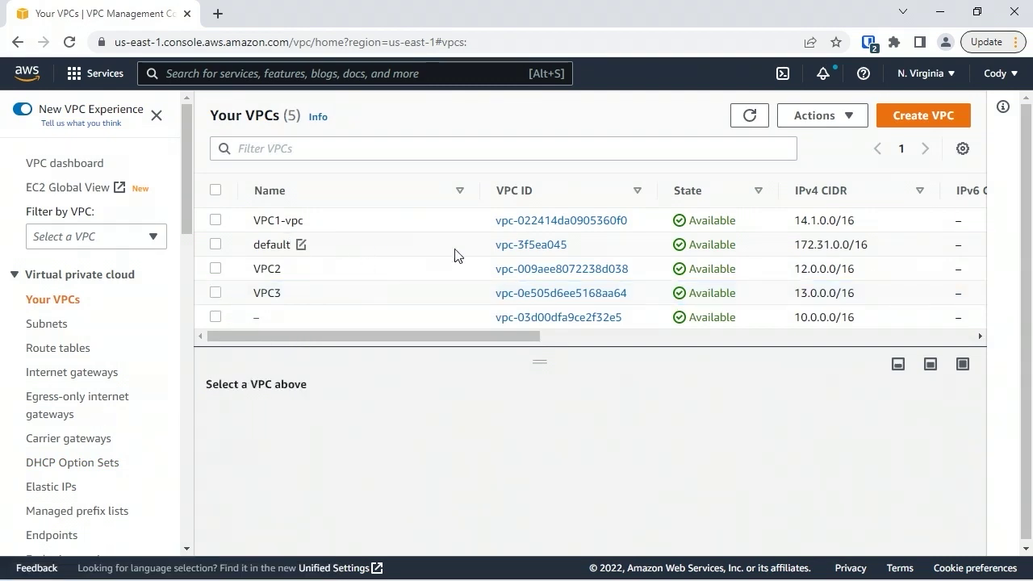
pyautogui.click(527, 245)
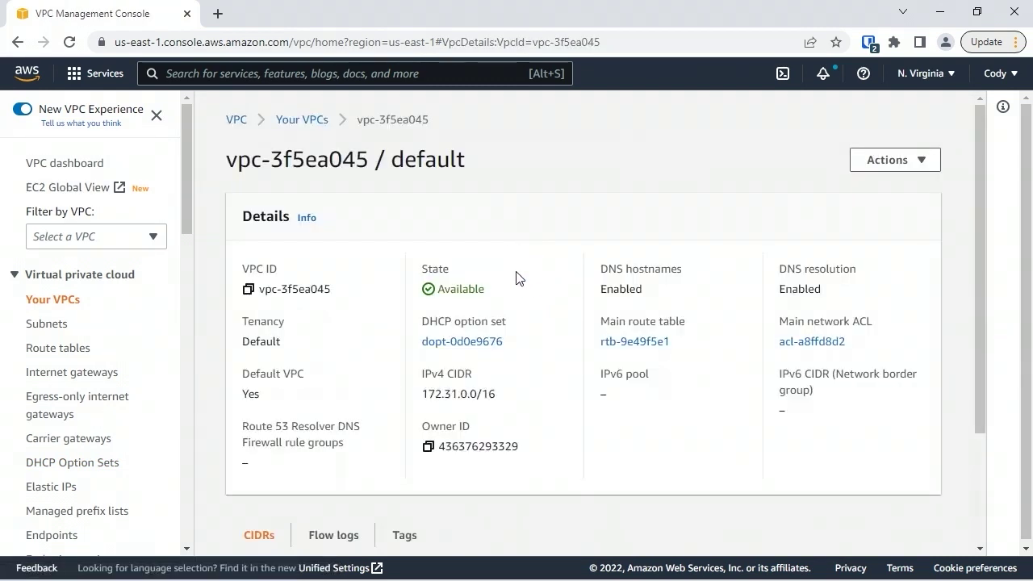
pyautogui.click(493, 344)
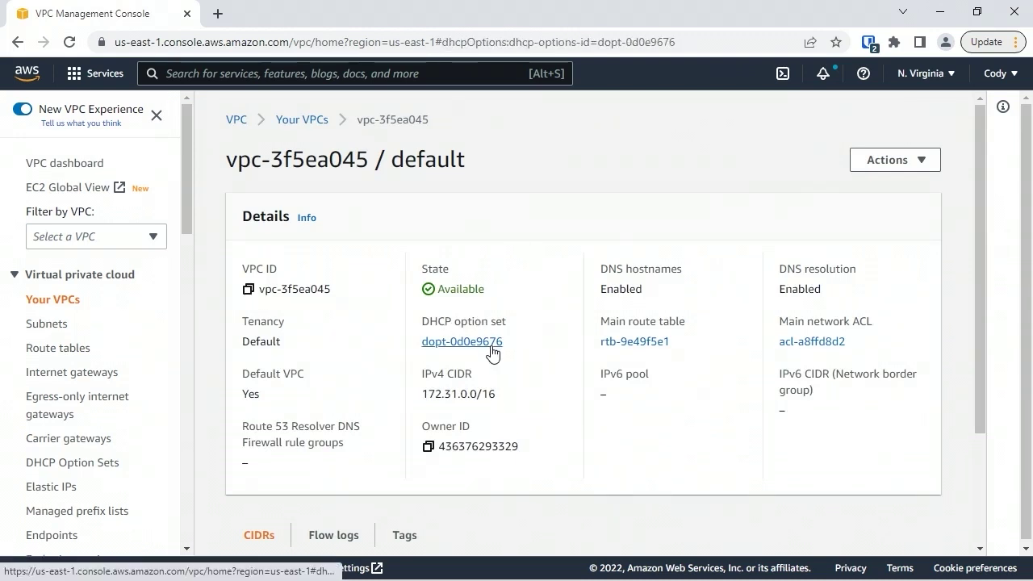
pyautogui.click(456, 259)
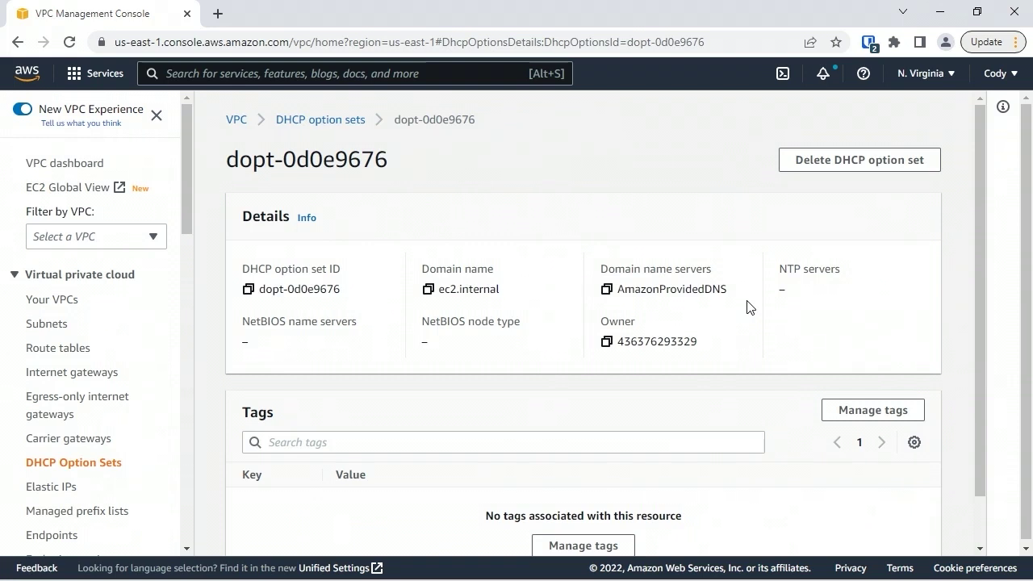
# Step: Go to the EC2 service and view the networking details of the WindowsServer2022-1 instance
pyautogui.click(223, 75)
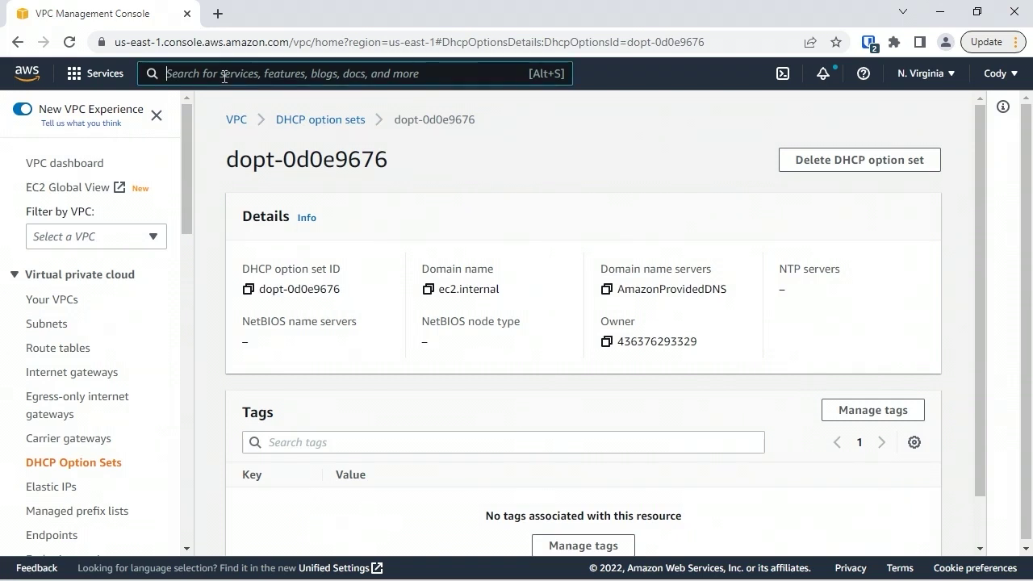
pyautogui.write('ec2')
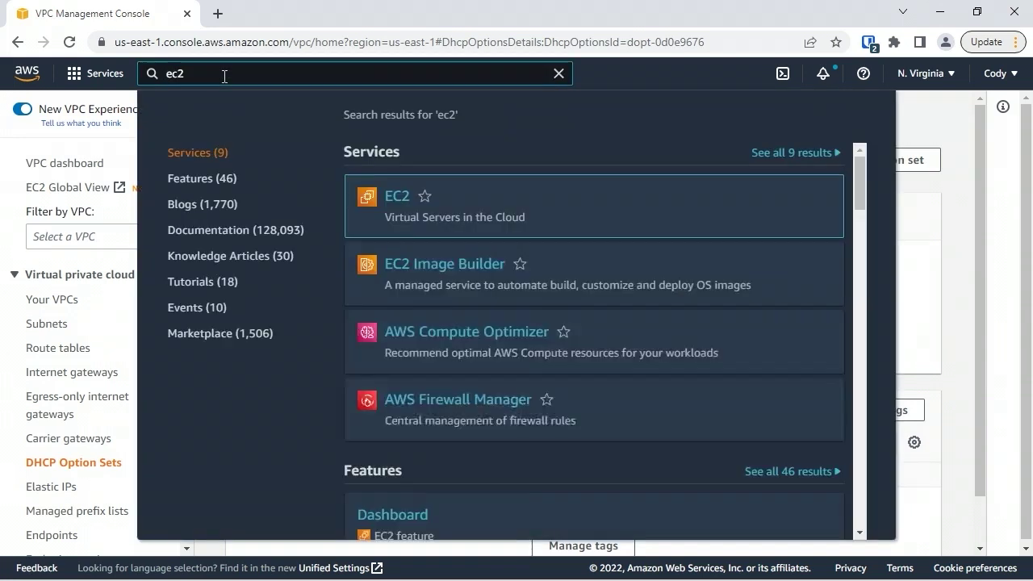
pyautogui.click(396, 208)
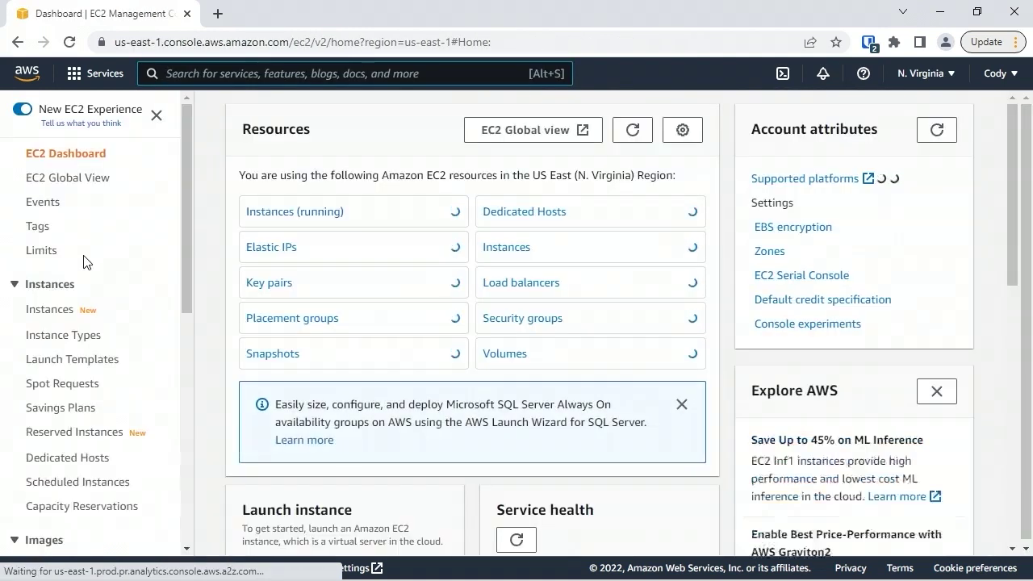
pyautogui.click(40, 311)
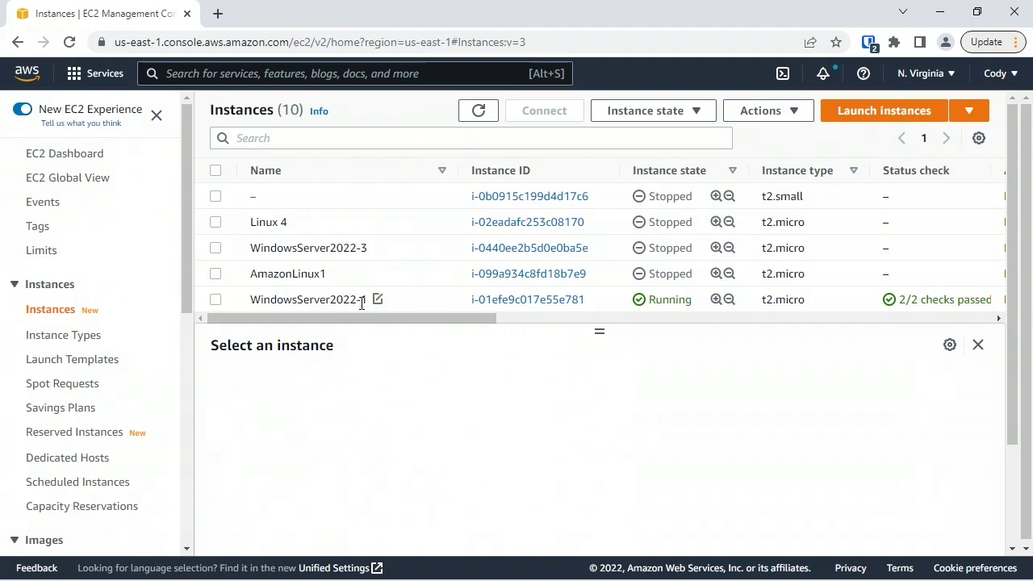
pyautogui.click(520, 299)
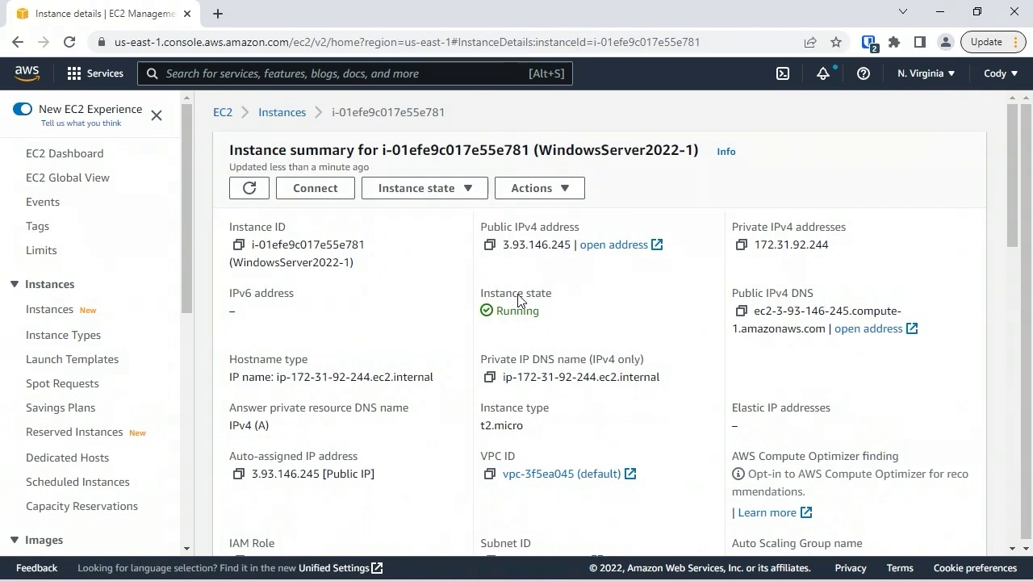
pyautogui.scroll(-5, 508, 294)
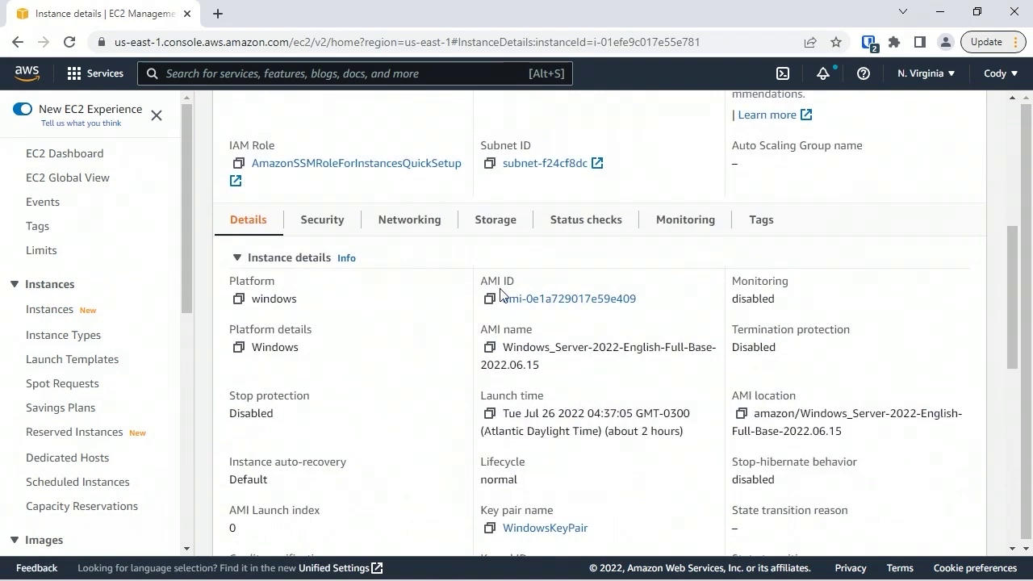
pyautogui.click(409, 221)
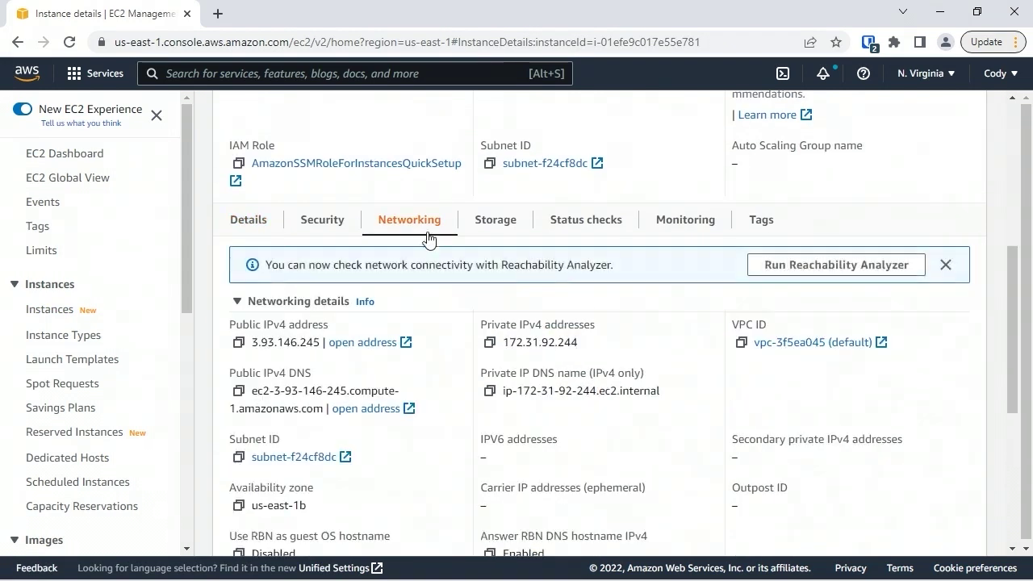
# Step: Trace the instance's VPC to its DHCP option set details, and return to the instance page
pyautogui.click(823, 348)
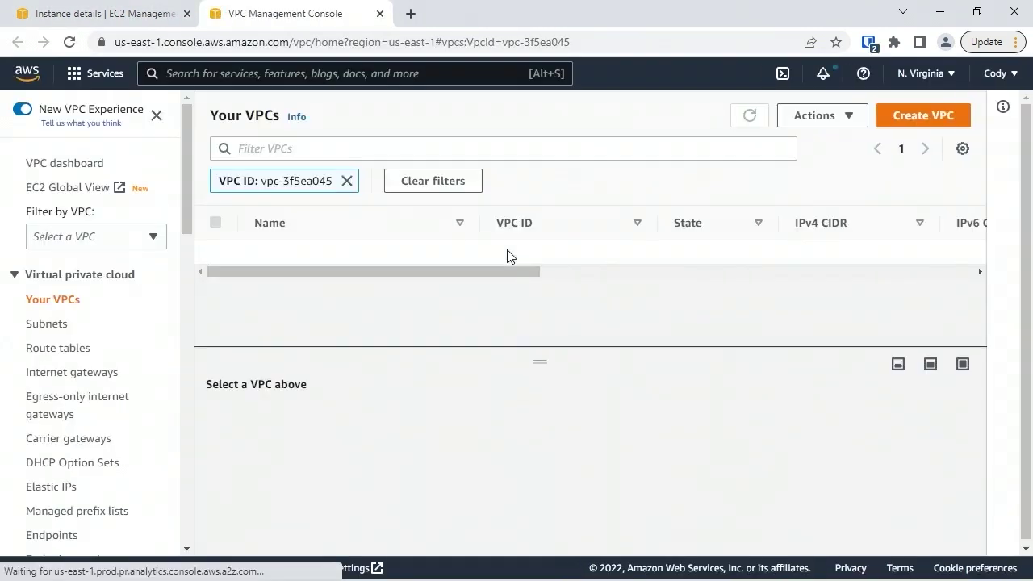
pyautogui.click(526, 254)
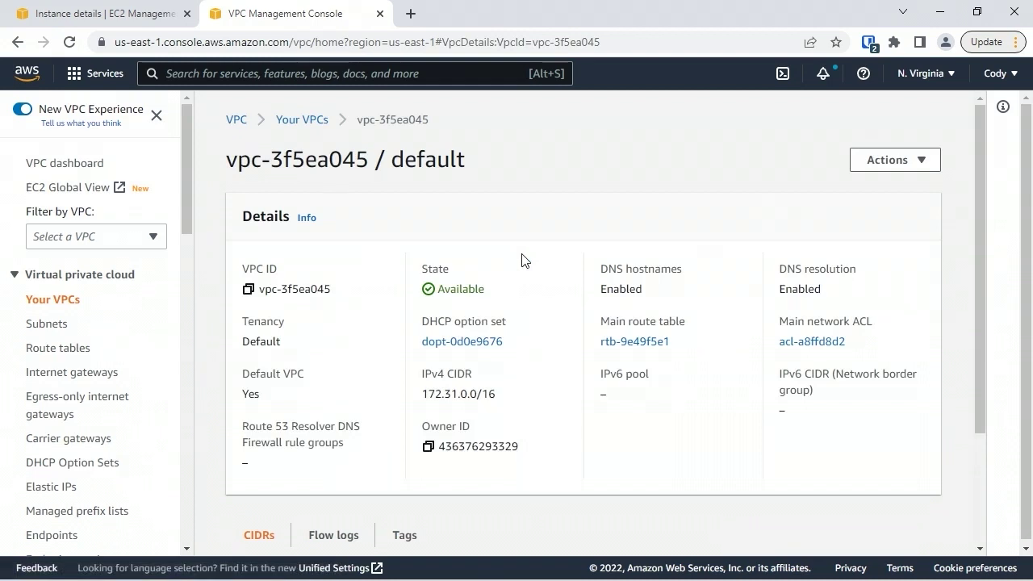
pyautogui.click(476, 343)
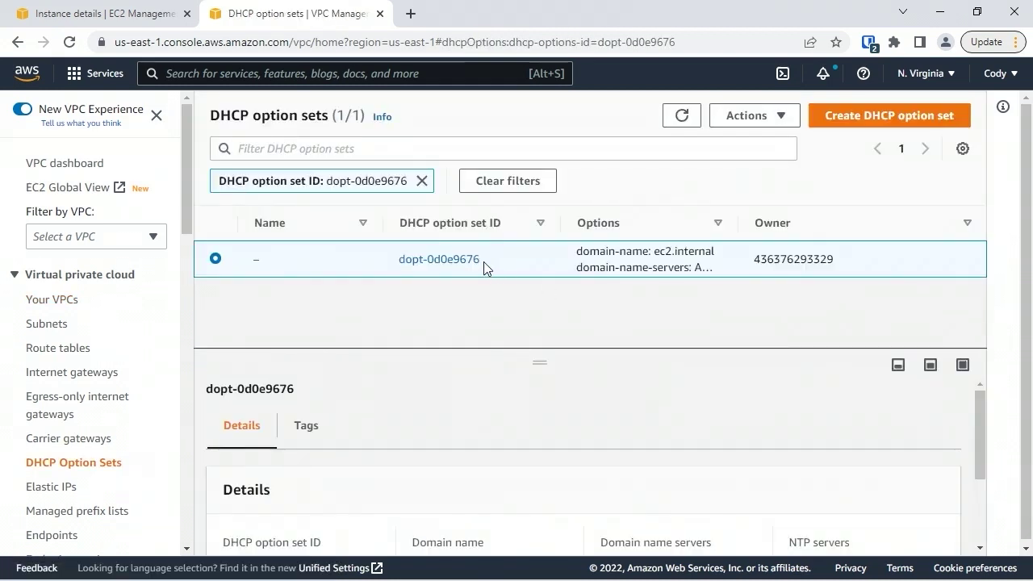
pyautogui.click(483, 262)
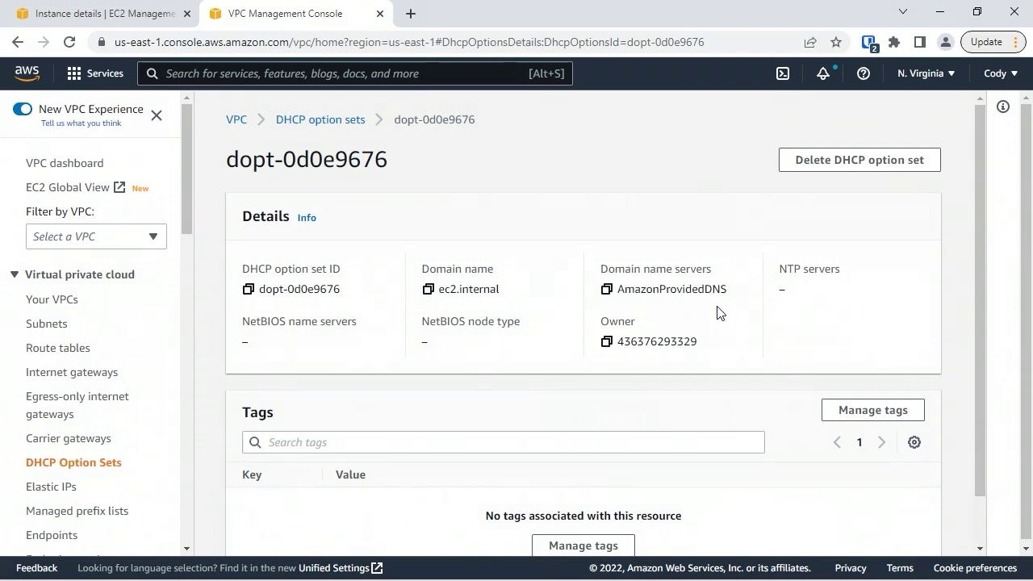
pyautogui.hotkey('ctrl', 'shift', 'Tab')
pyautogui.scroll(10, 1021, 135)
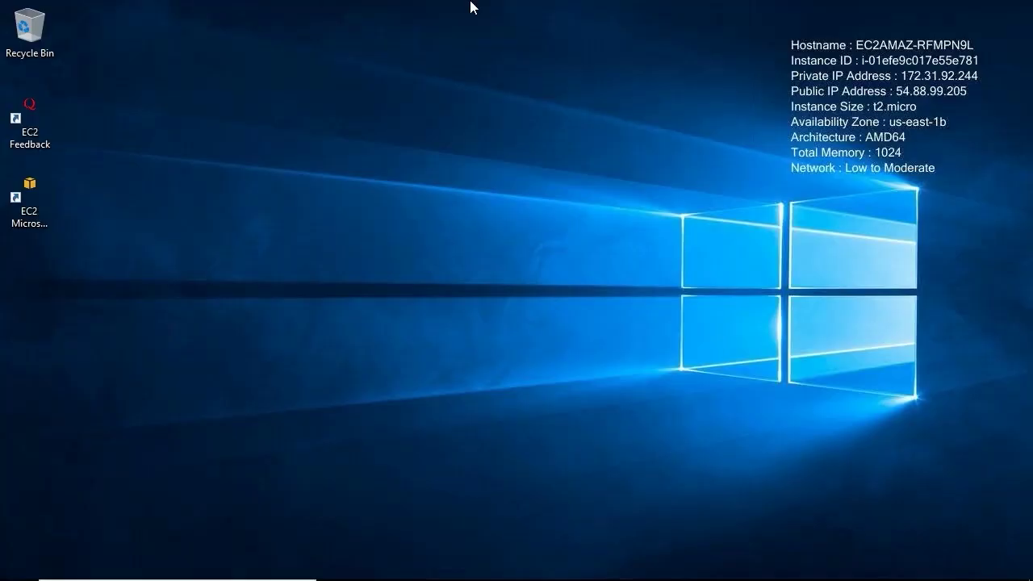
# Step: On the Windows server desktop, run ipconfig /all in Command Prompt and highlight the DNS server address
pyautogui.moveTo(473, 7)
pyautogui.press('super')
pyautogui.write('c')
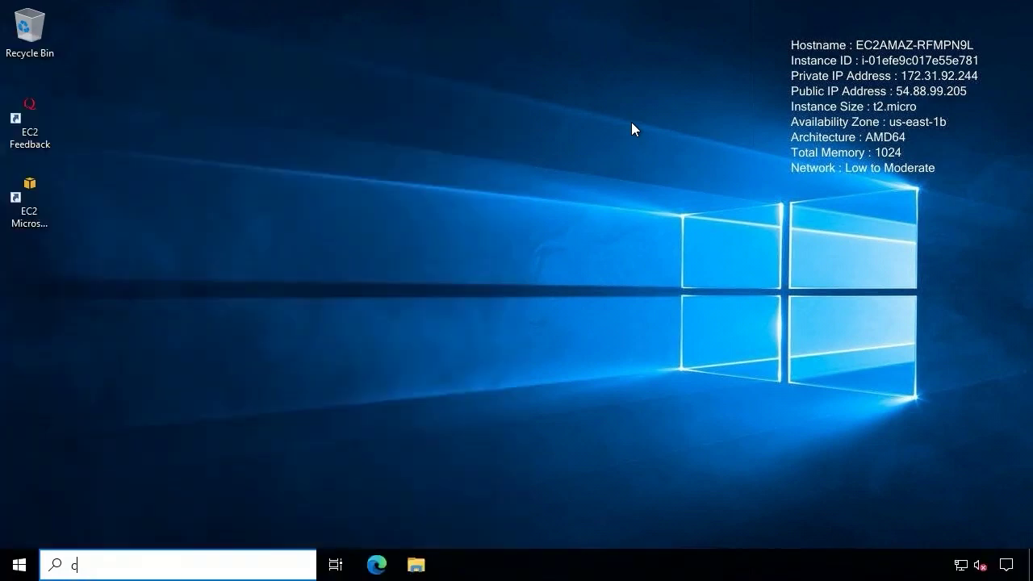
pyautogui.write('md')
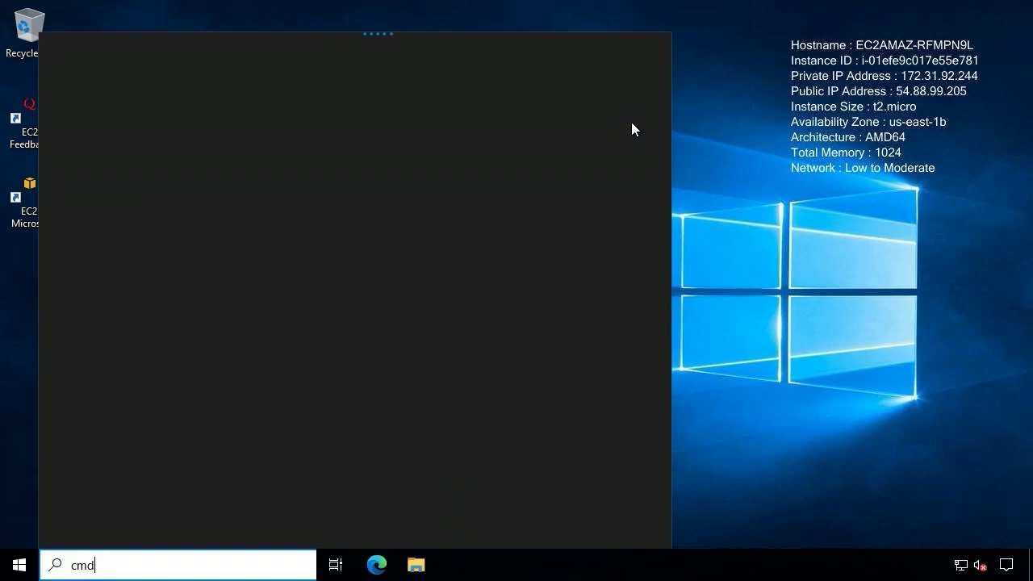
pyautogui.press('Return')
pyautogui.write('ip')
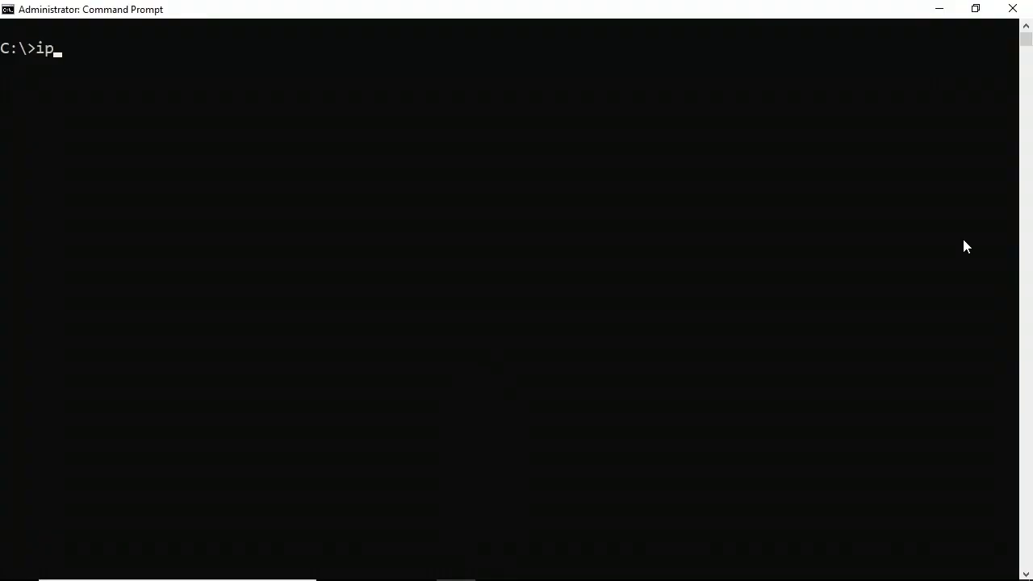
pyautogui.write('config /all')
pyautogui.press('Return')
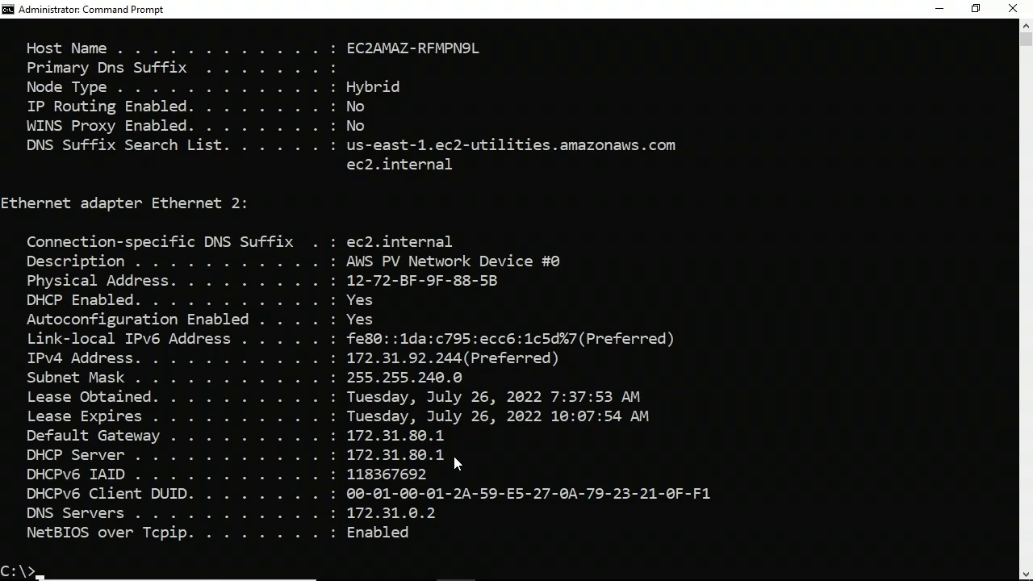
pyautogui.click(349, 513)
pyautogui.moveTo(350, 517); pyautogui.dragTo(454, 520)
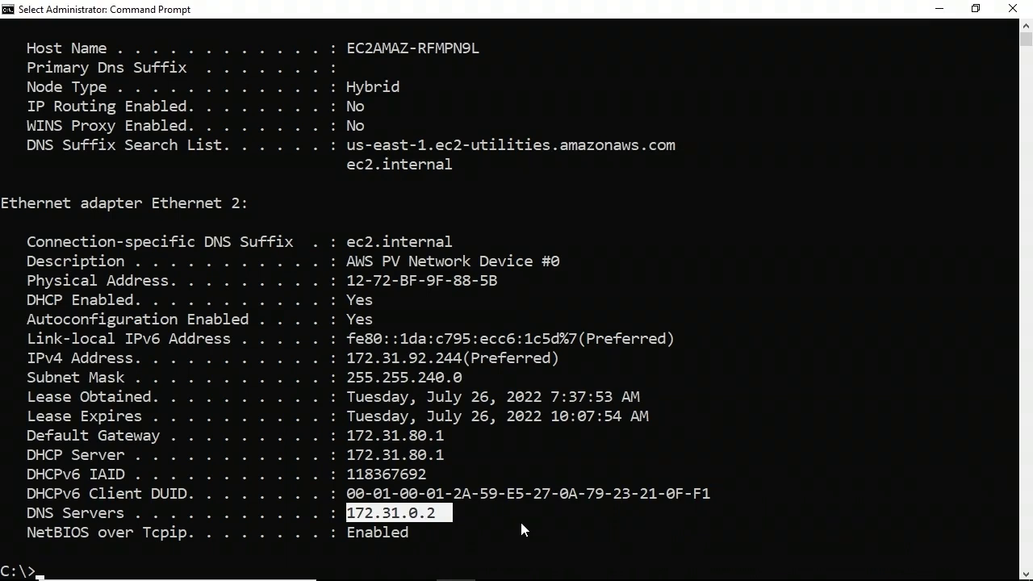
# Step: Start nslookup, set the query type to ptr, and look up 172.31.0.2
pyautogui.write('nslook')
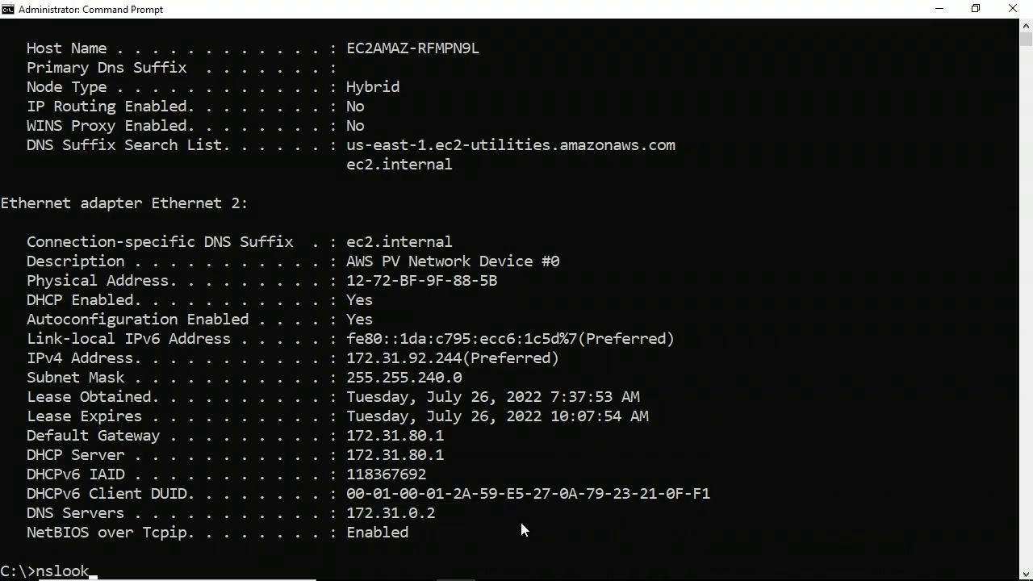
pyautogui.write('up')
pyautogui.press('Return')
pyautogui.write('s')
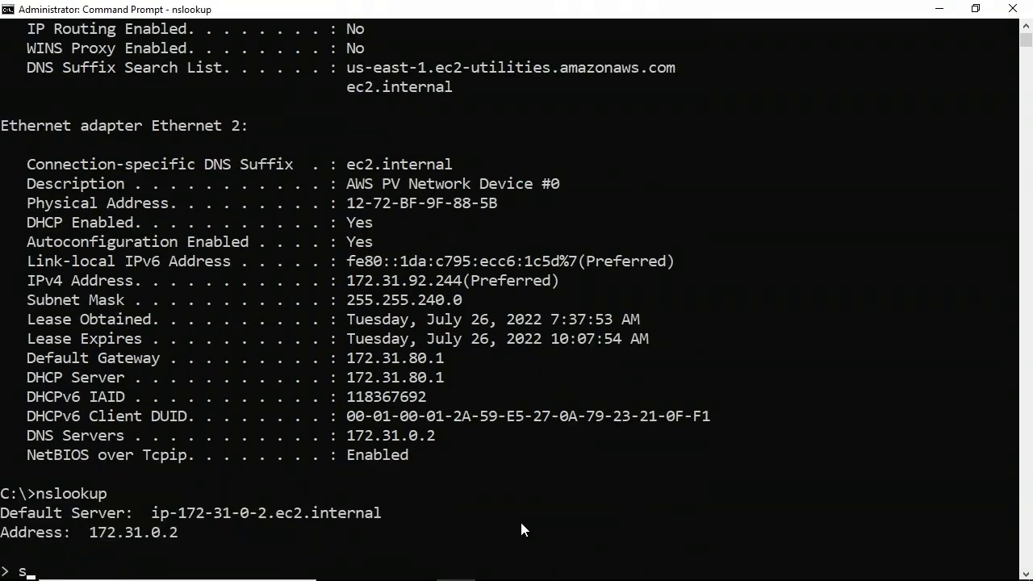
pyautogui.write('et type=ptr')
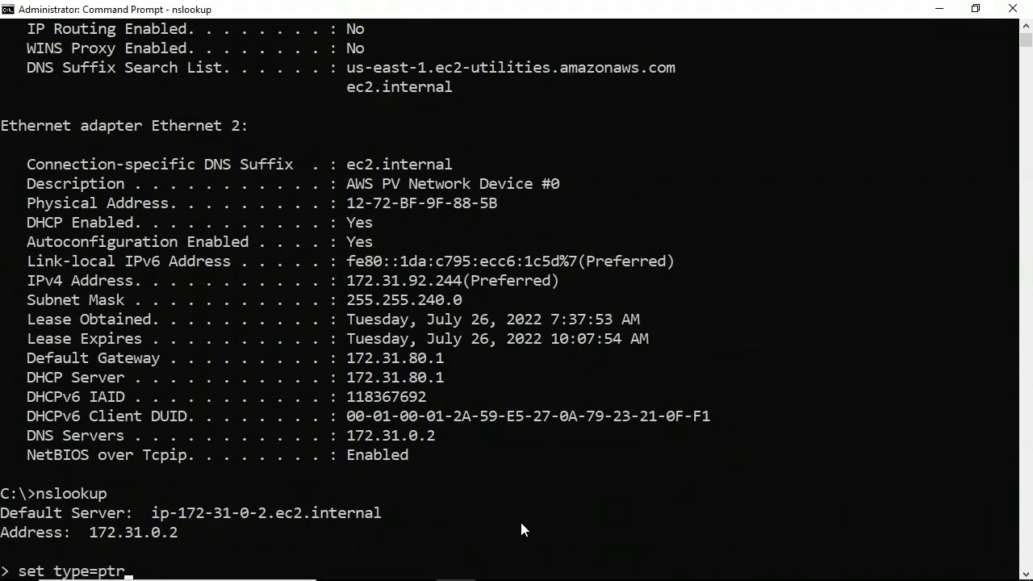
pyautogui.press('Return')
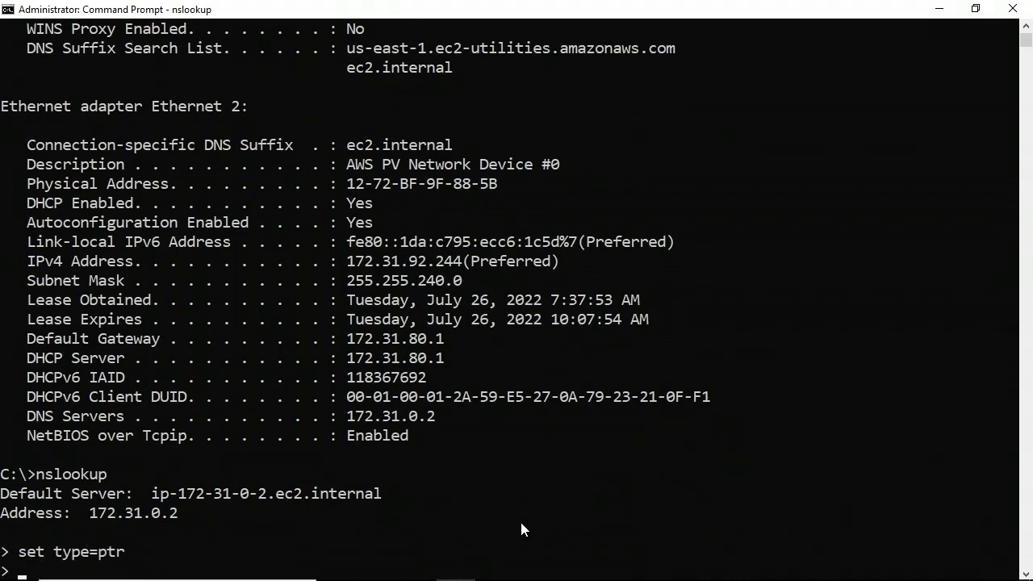
pyautogui.write('172.31.0.2')
pyautogui.press('Return')
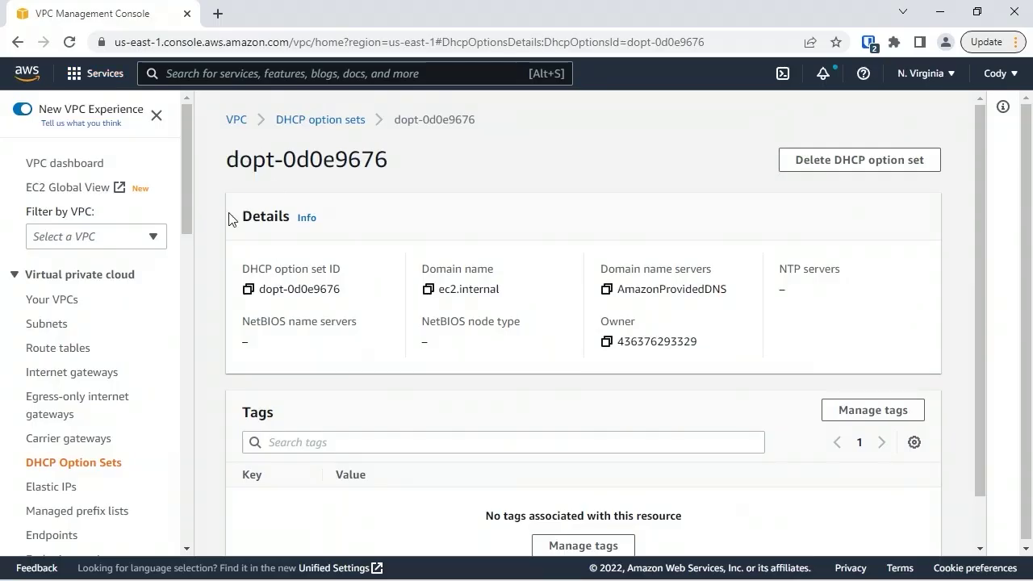
# Step: Start a new DHCP option set in the VPC service and name it CustomDHCPDefaultVPC
pyautogui.click(95, 464)
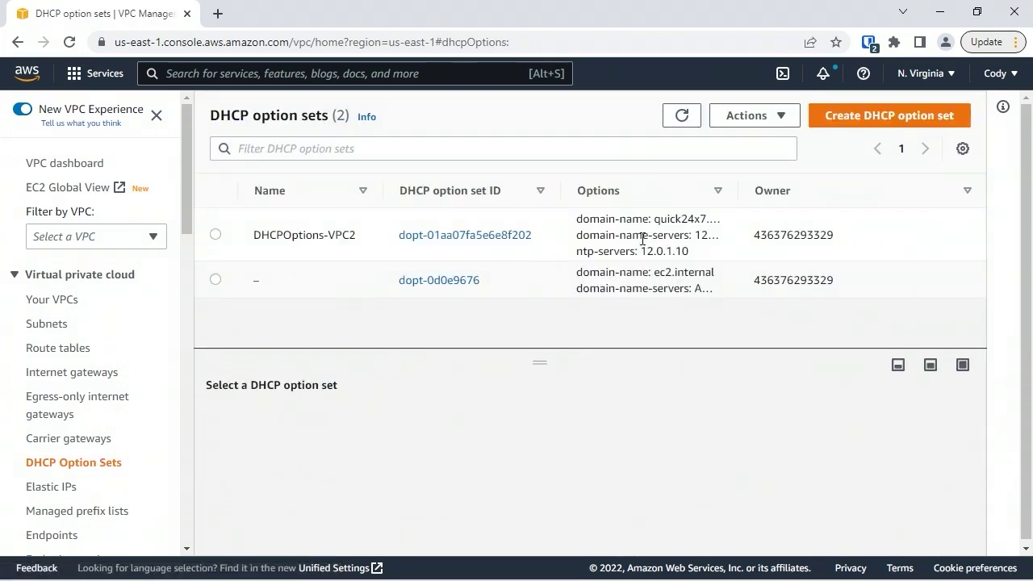
pyautogui.click(869, 122)
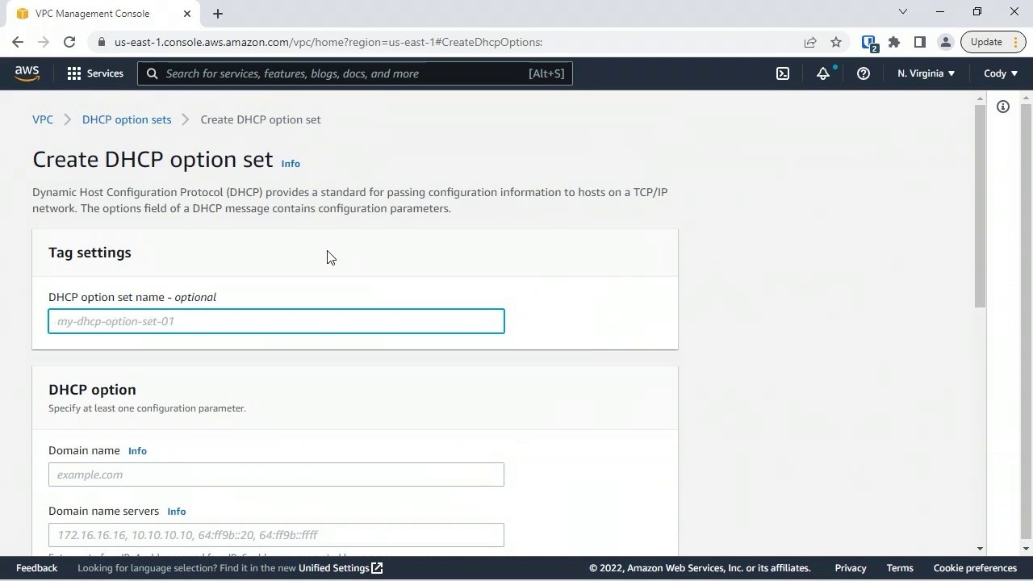
pyautogui.write('Custo')
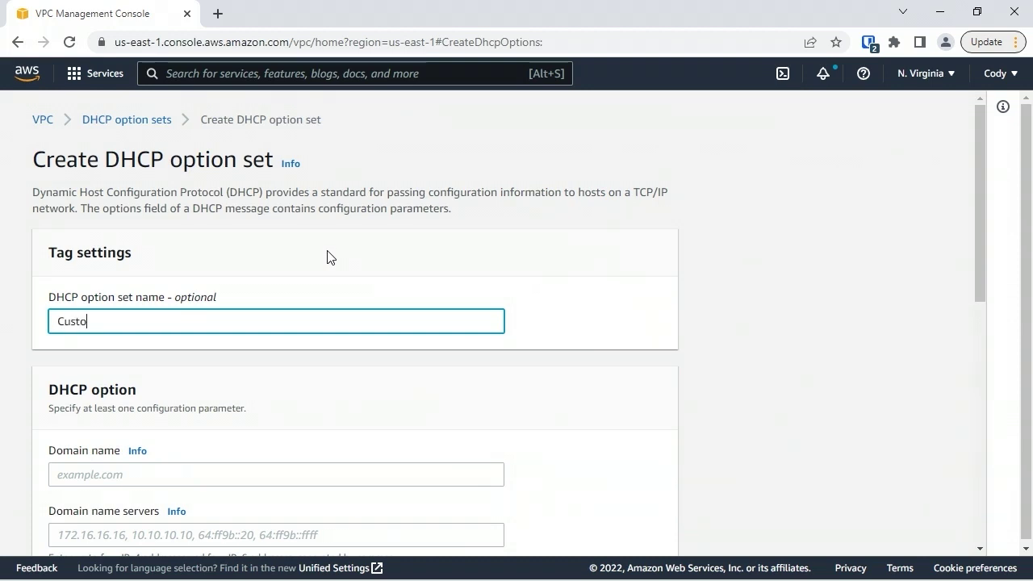
pyautogui.write('mDHC')
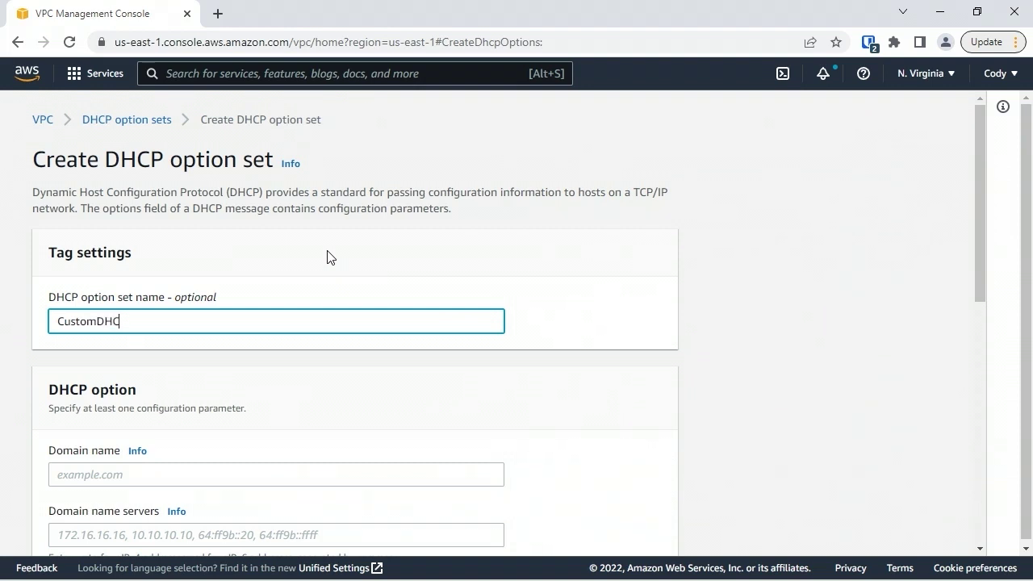
pyautogui.write('PDefau')
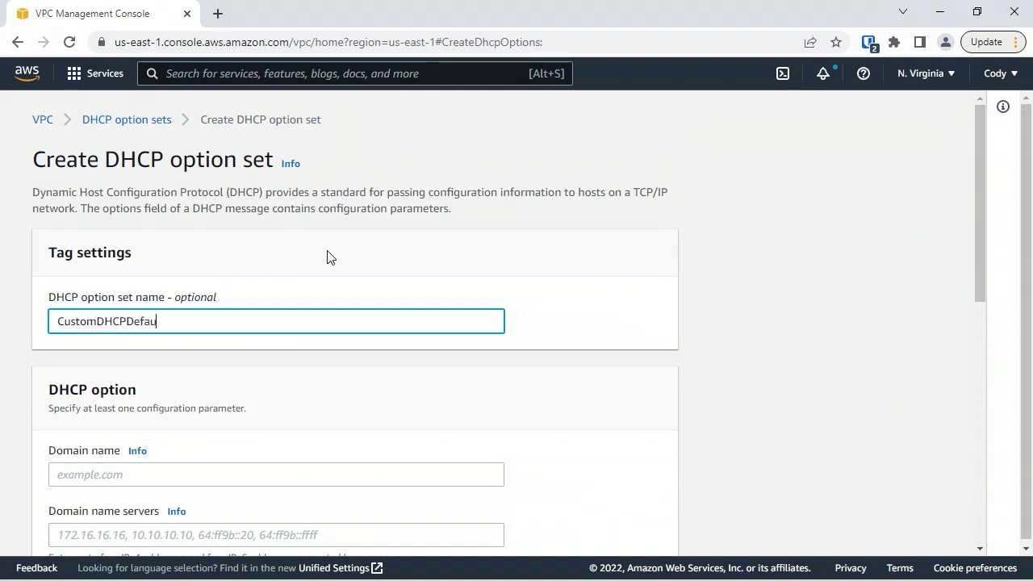
pyautogui.write('ltVPC')
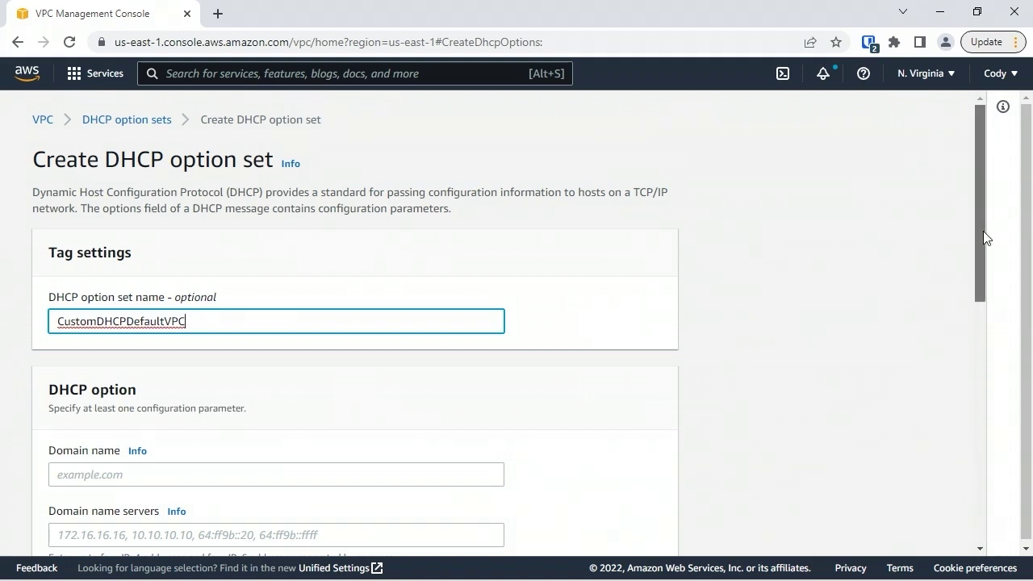
# Step: Set the domain name to quick24x7.local and the domain name servers to 172.31.0.2, 13.0.0.1, and create the DHCP option set
pyautogui.scroll(-3, 982, 231)
pyautogui.click(145, 213)
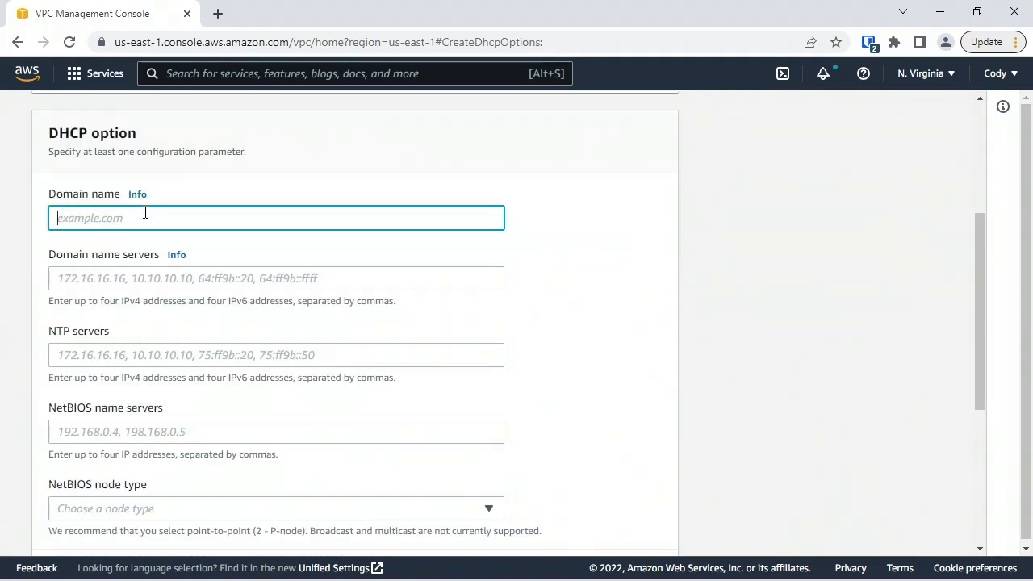
pyautogui.write('quick24')
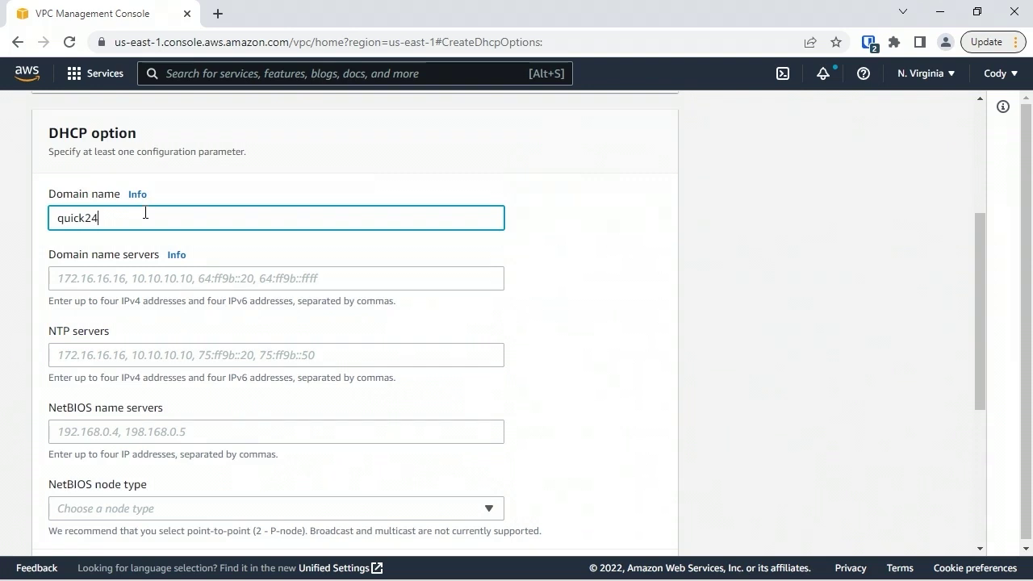
pyautogui.write('x7.local')
pyautogui.click(140, 282)
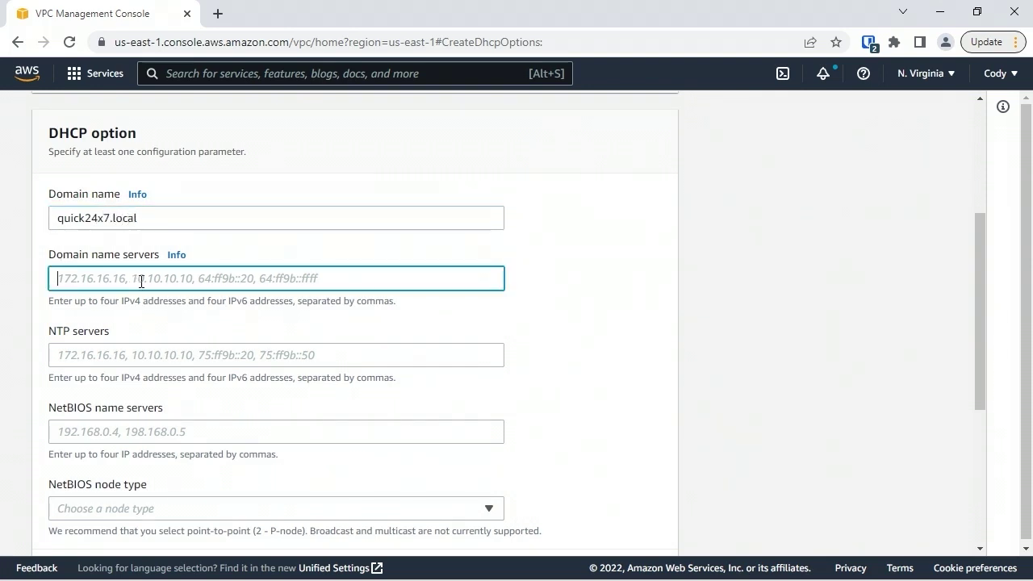
pyautogui.write('172.31.0.2')
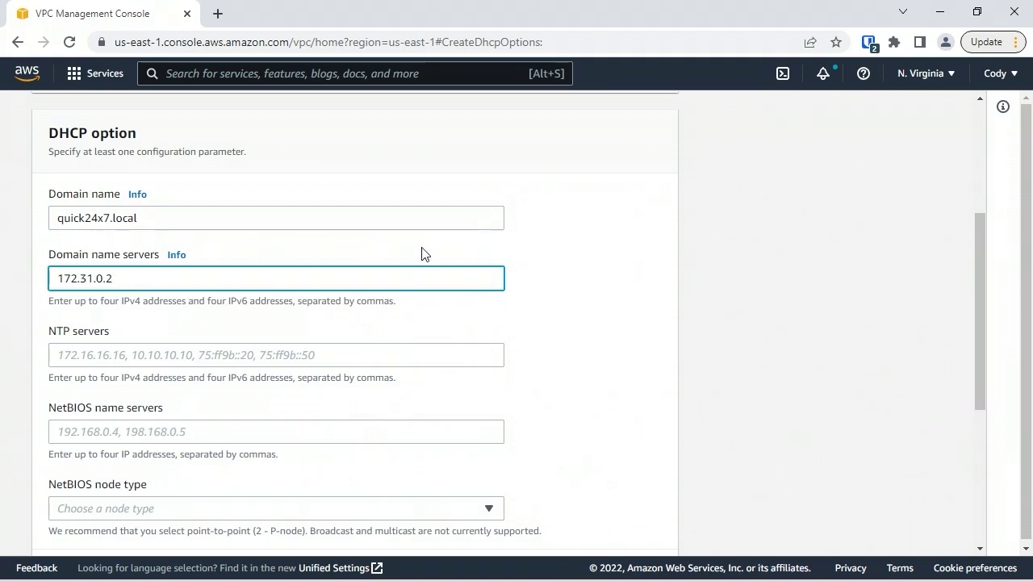
pyautogui.write(', 13.0.0.1')
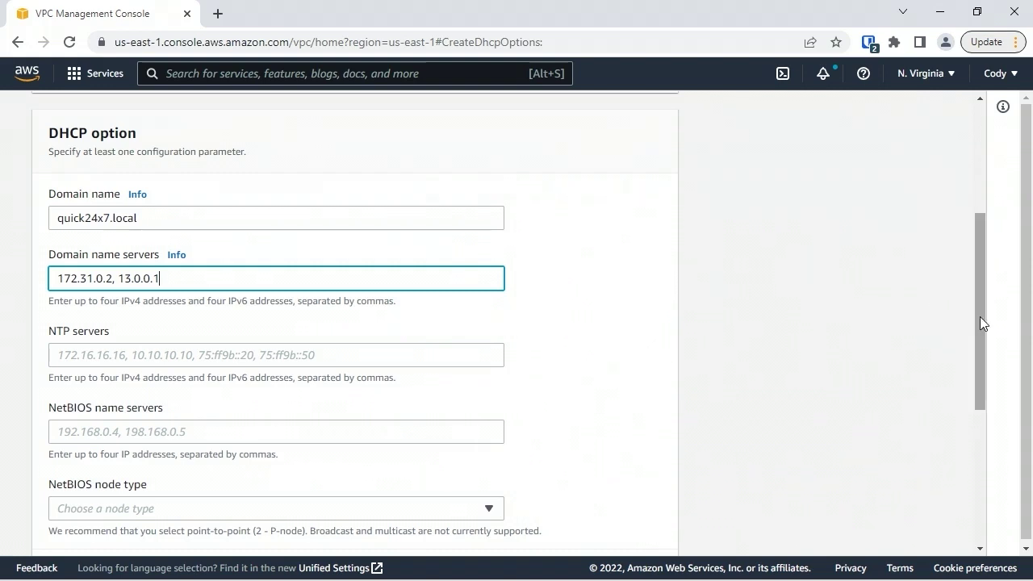
pyautogui.moveTo(977, 320); pyautogui.dragTo(970, 481)
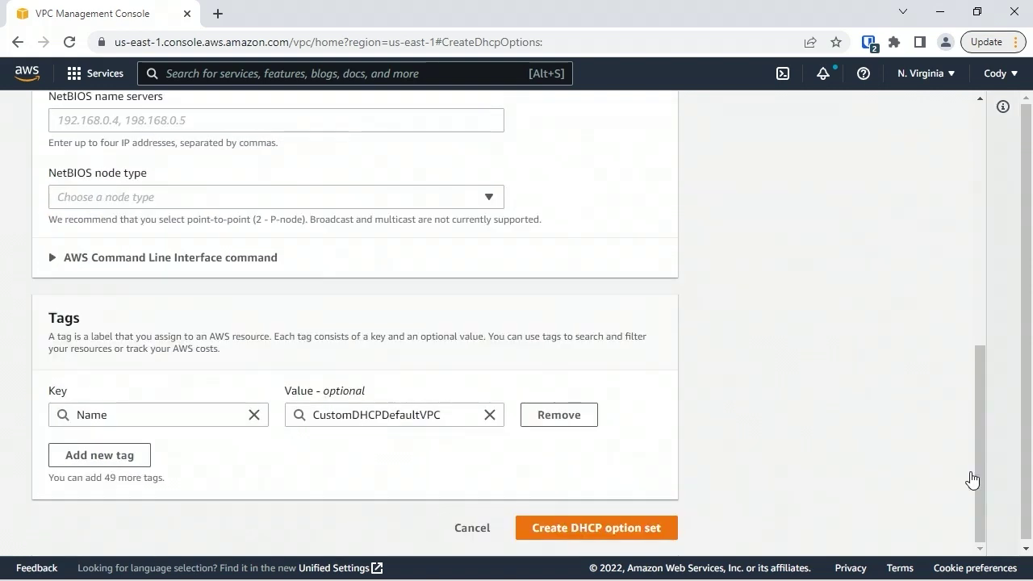
pyautogui.click(604, 528)
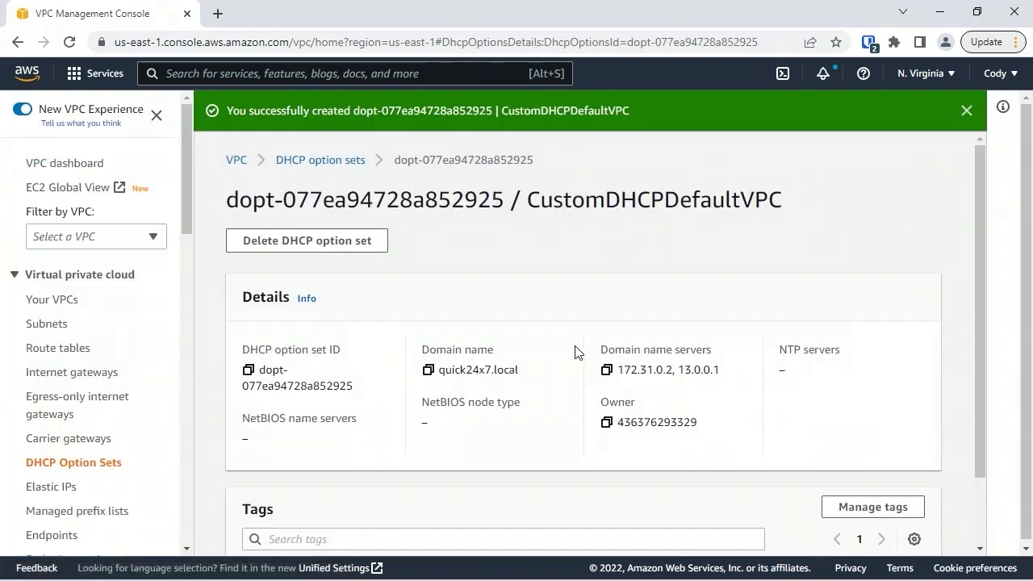
# Step: Change the default VPC's DHCP option set to CustomDHCPDefaultVPC and save the change
pyautogui.click(71, 299)
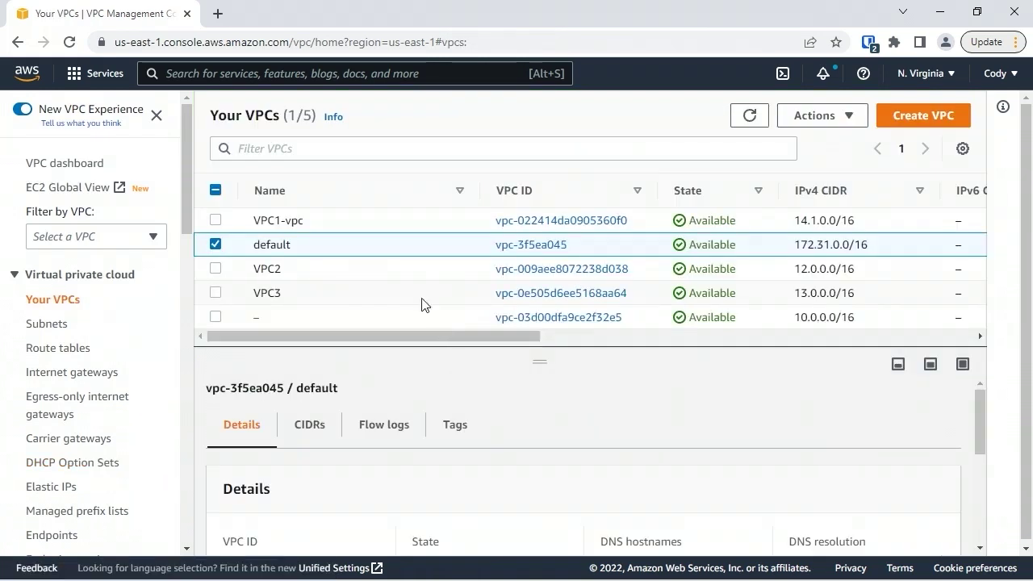
pyautogui.click(545, 247)
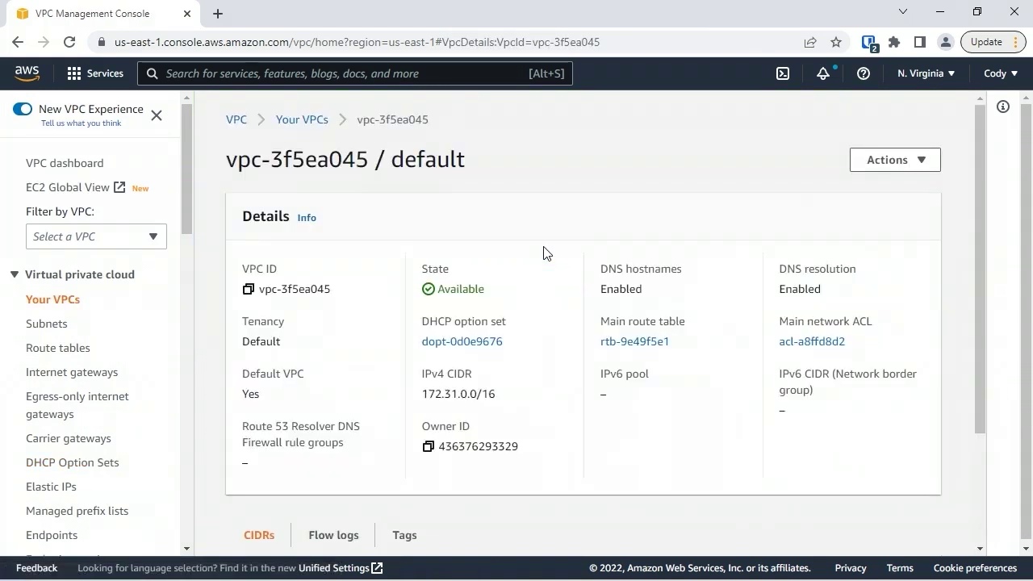
pyautogui.click(918, 162)
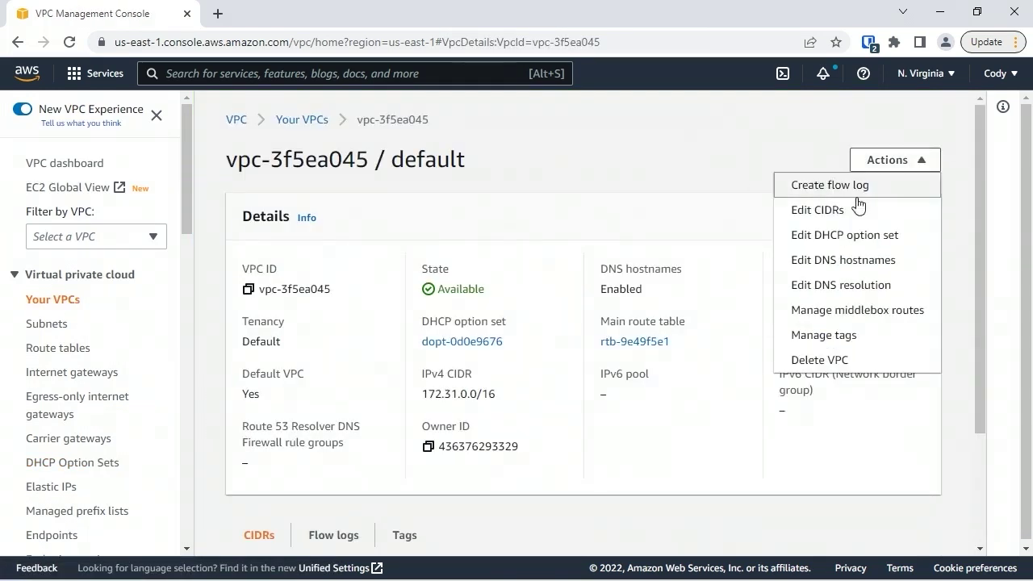
pyautogui.click(866, 234)
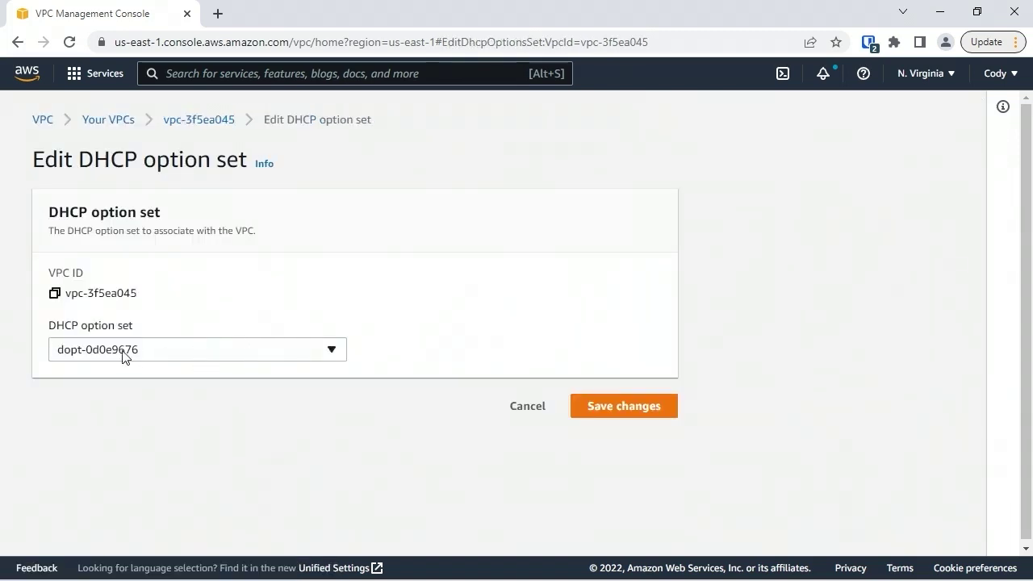
pyautogui.click(274, 355)
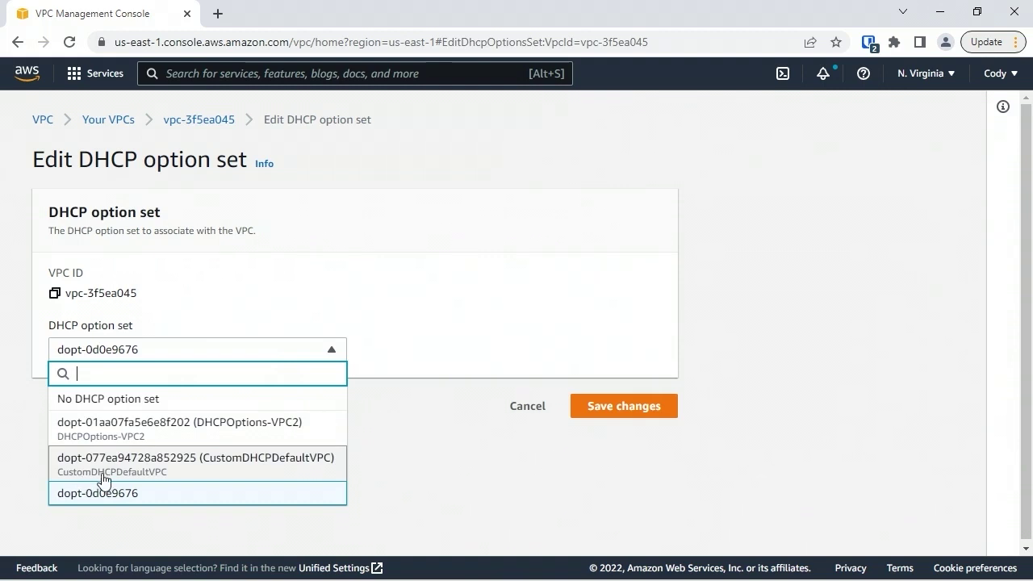
pyautogui.click(157, 468)
pyautogui.click(661, 408)
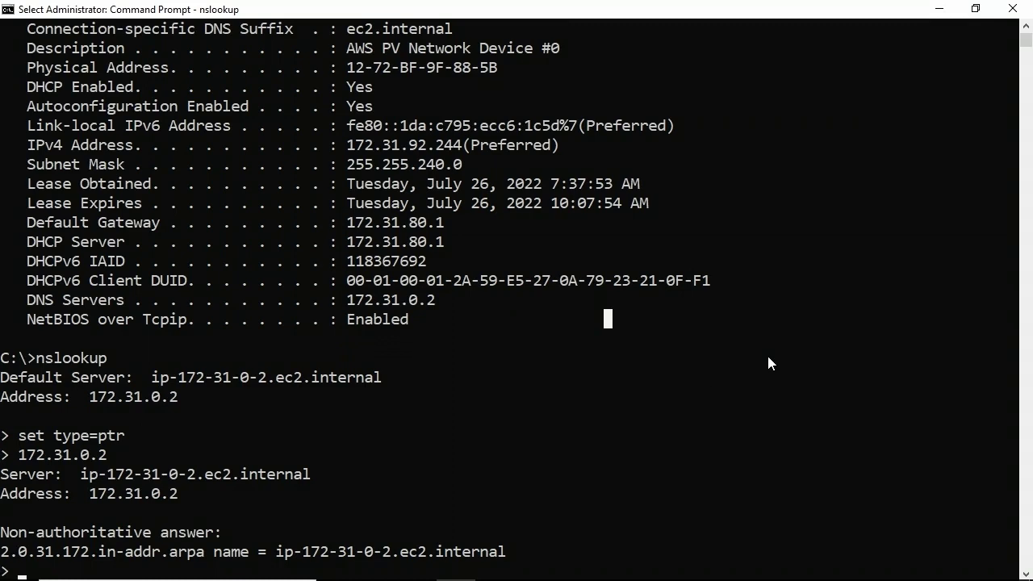
# Step: In the Windows server's Command Prompt, exit nslookup and clear the screen with cls
pyautogui.press('Escape')
pyautogui.write('exit')
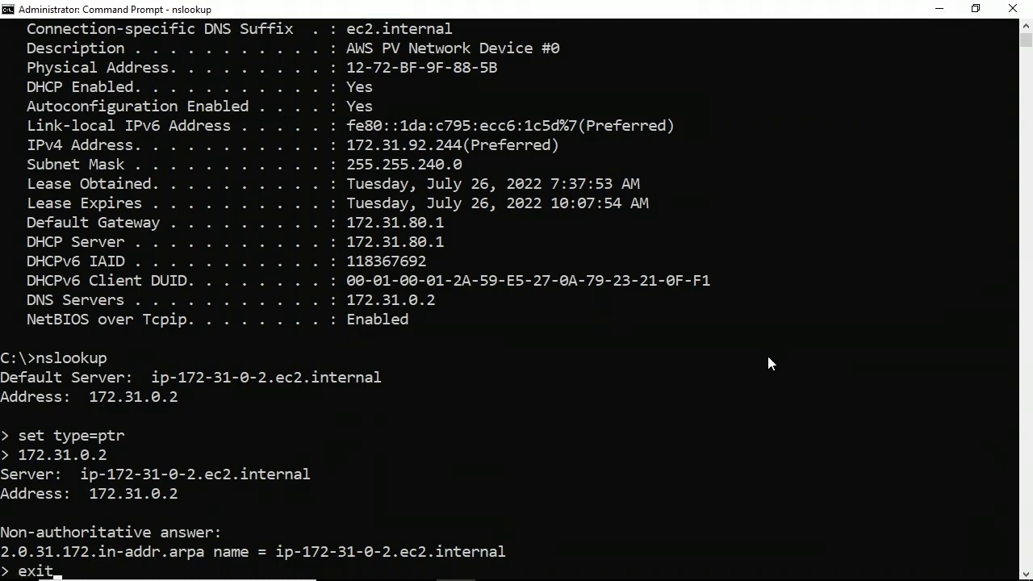
pyautogui.press('Return')
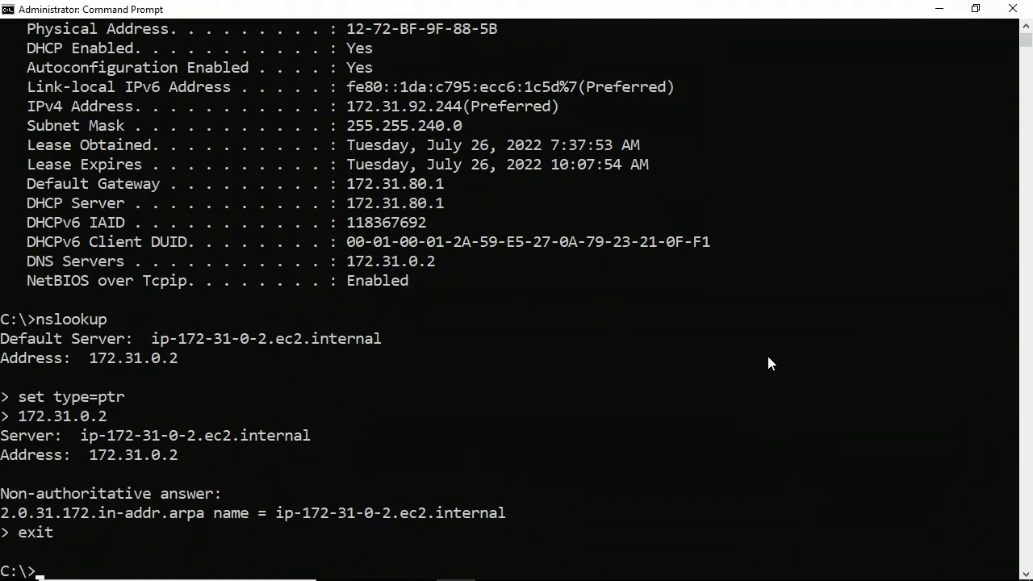
pyautogui.write('cls')
pyautogui.press('Return')
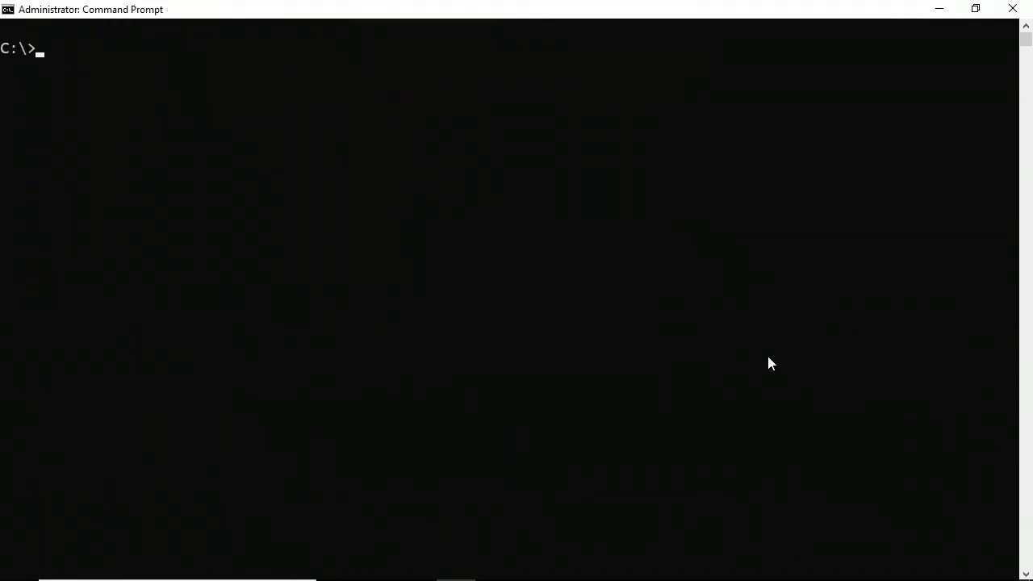
# Step: Renew the server's DHCP lease with ipconfig /renew and highlight the connection-specific DNS suffix
pyautogui.write('ipconfig /renew')
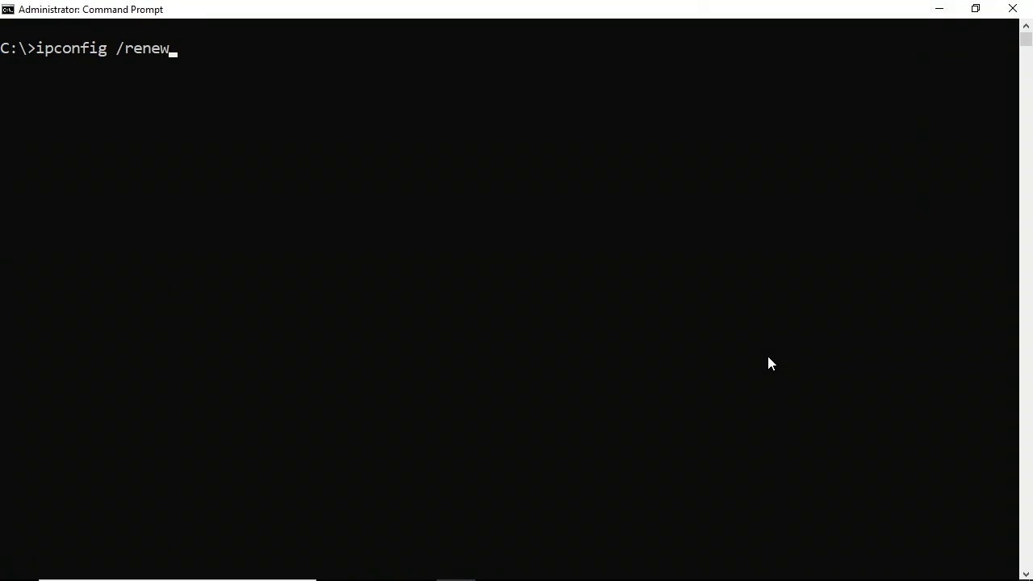
pyautogui.press('Return')
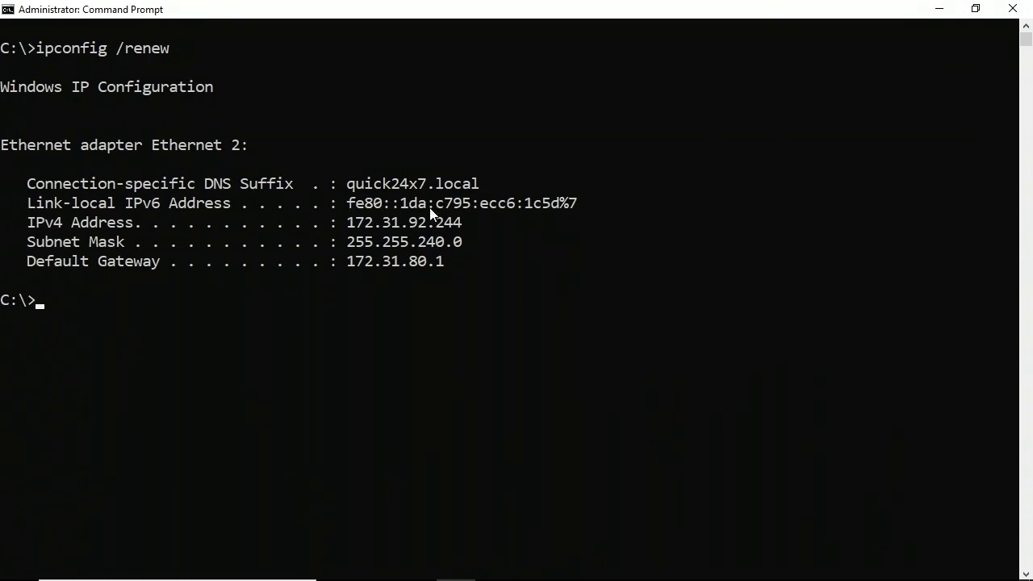
pyautogui.doubleClick(346, 180)
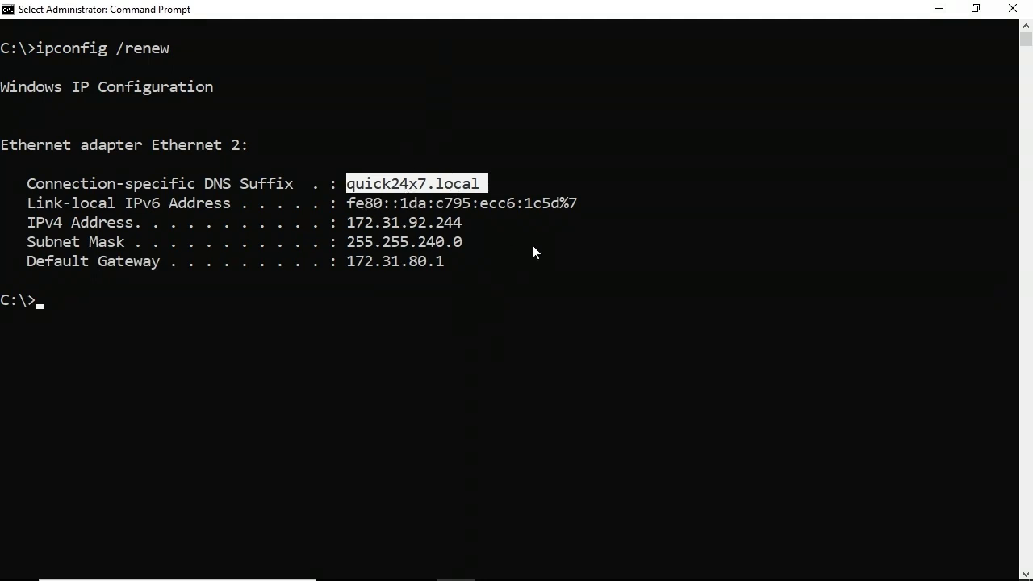
# Step: Clear the screen, run ipconfig /all, and highlight the listed DNS server addresses
pyautogui.press('Escape')
pyautogui.write('cls')
pyautogui.press('Return')
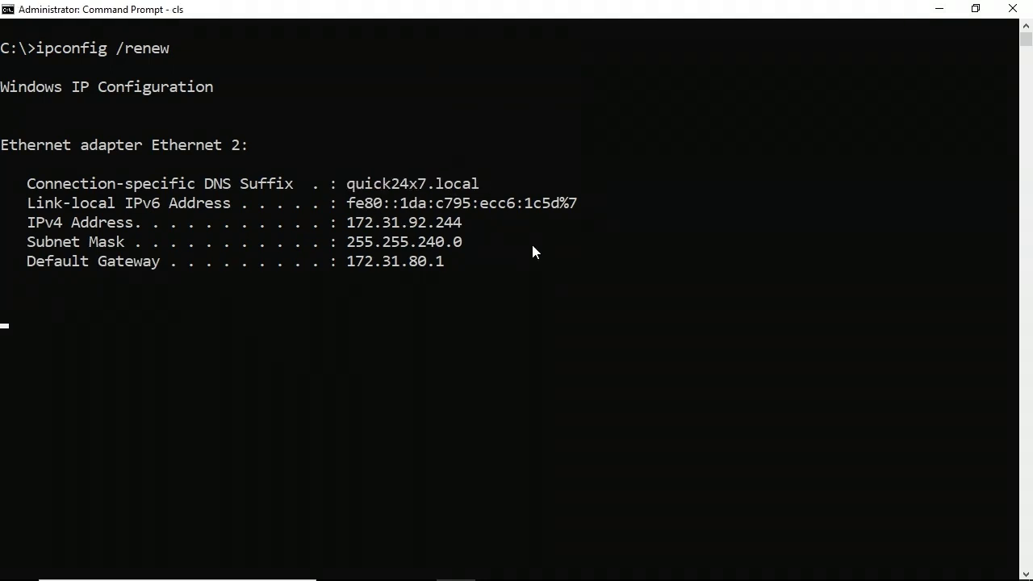
pyautogui.write('ipconfig /ll')
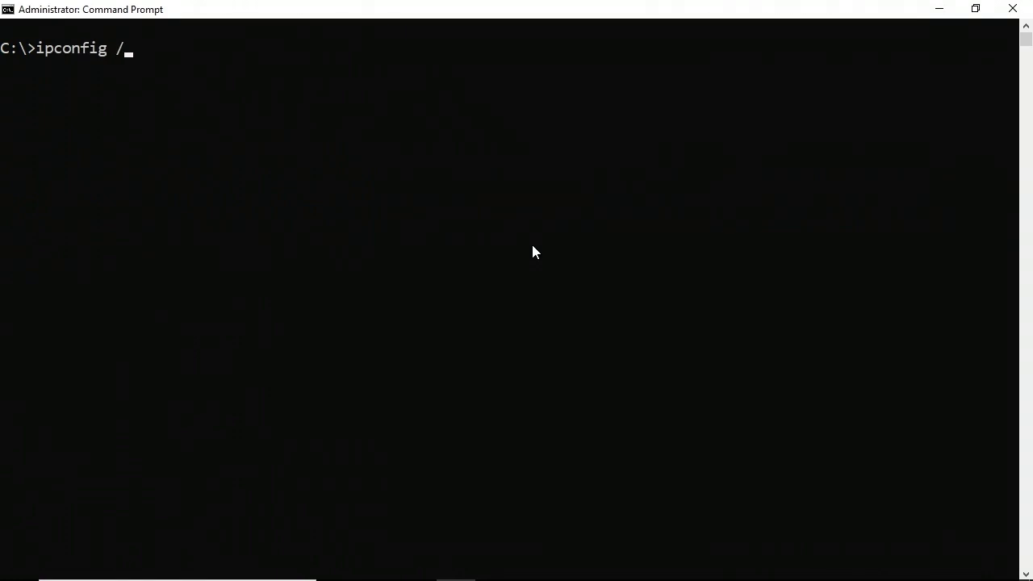
pyautogui.press('BackSpace')
pyautogui.press('BackSpace')
pyautogui.write('all')
pyautogui.press('Return')
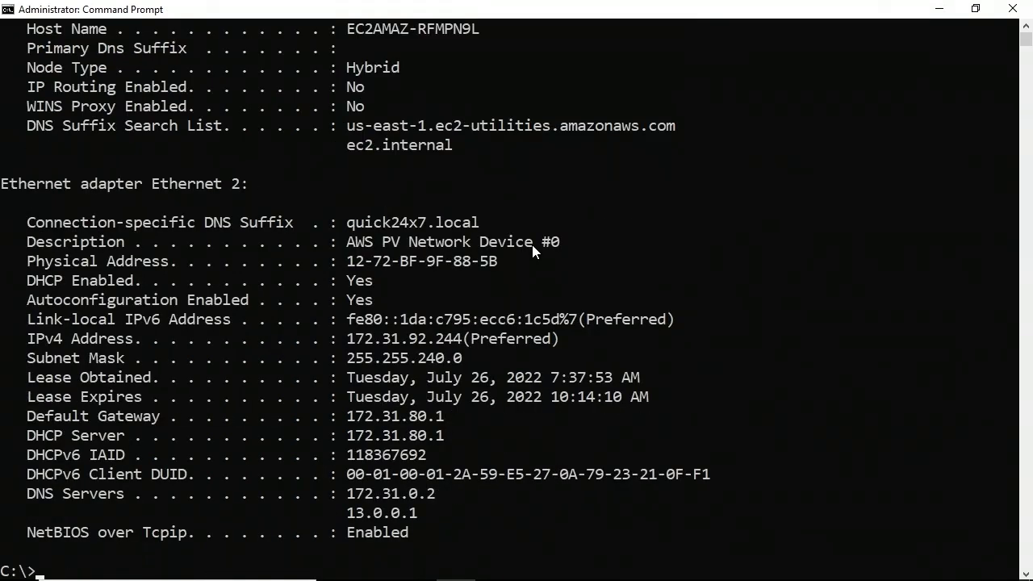
pyautogui.moveTo(420, 511); pyautogui.dragTo(349, 493)
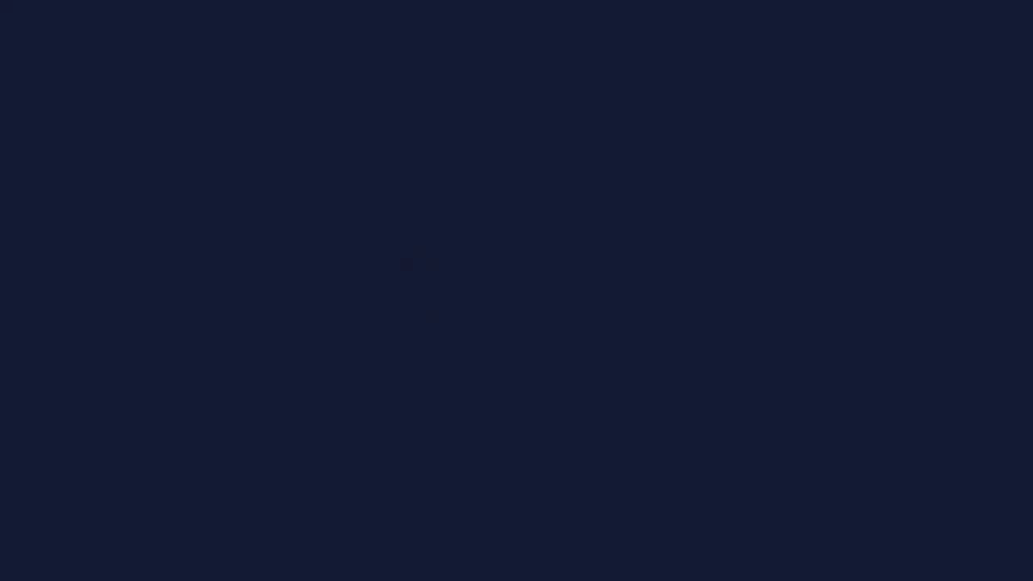